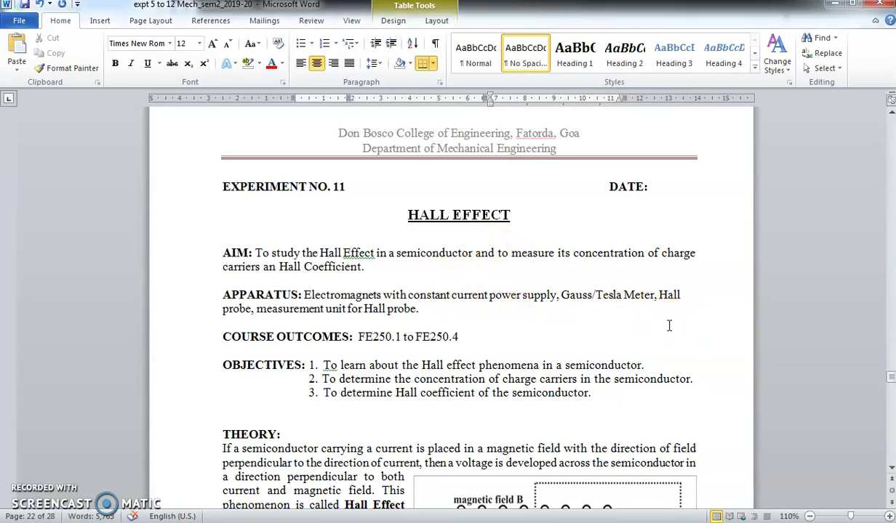
Read the Hall Effect experiment's aim, apparatus, objectives and theory, including the Hall voltage, slope and charge carrier concentration formulas
scroll(645, 322, down, 1)
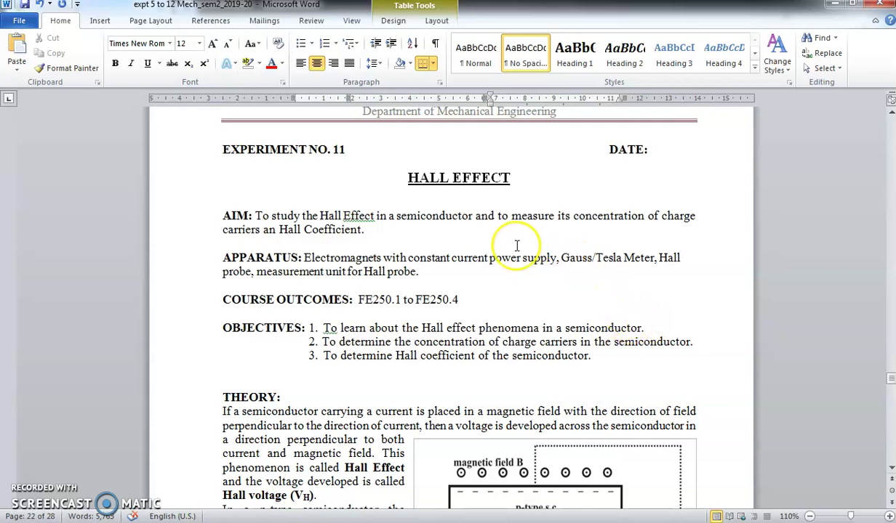
scroll(516, 298, down, 4)
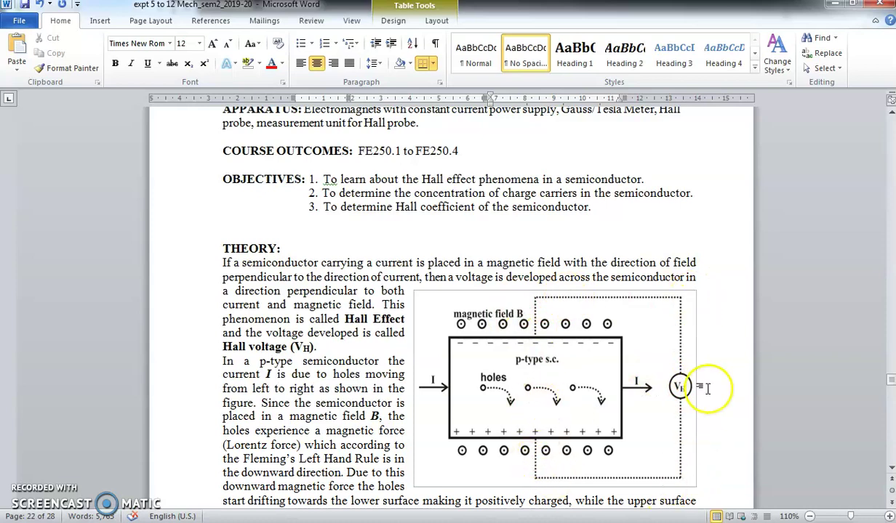
scroll(667, 376, down, 4)
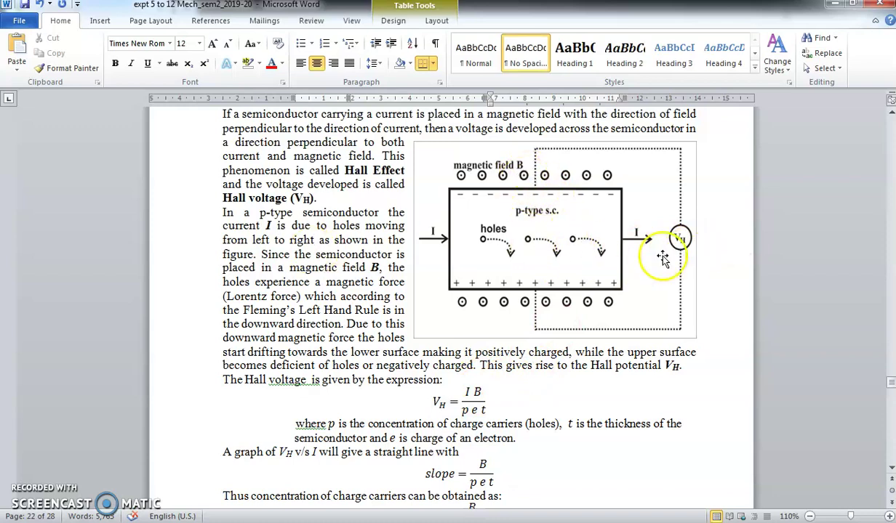
click(465, 413)
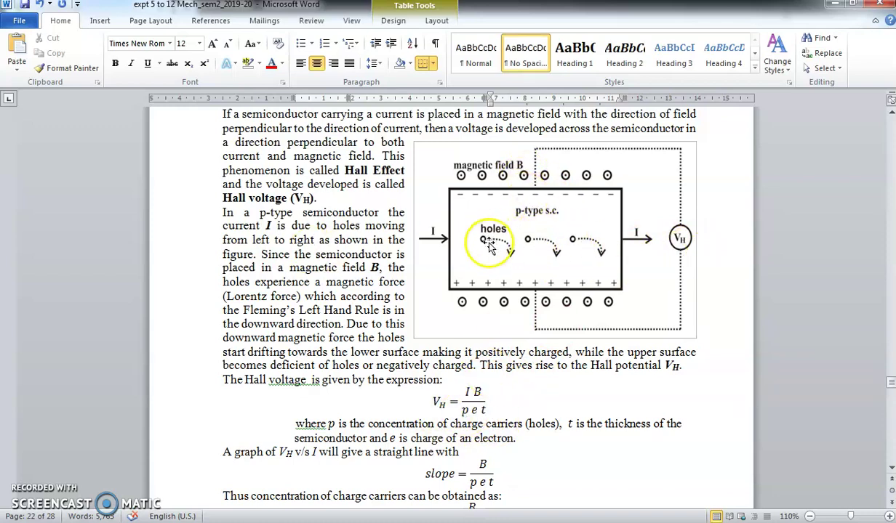
click(475, 412)
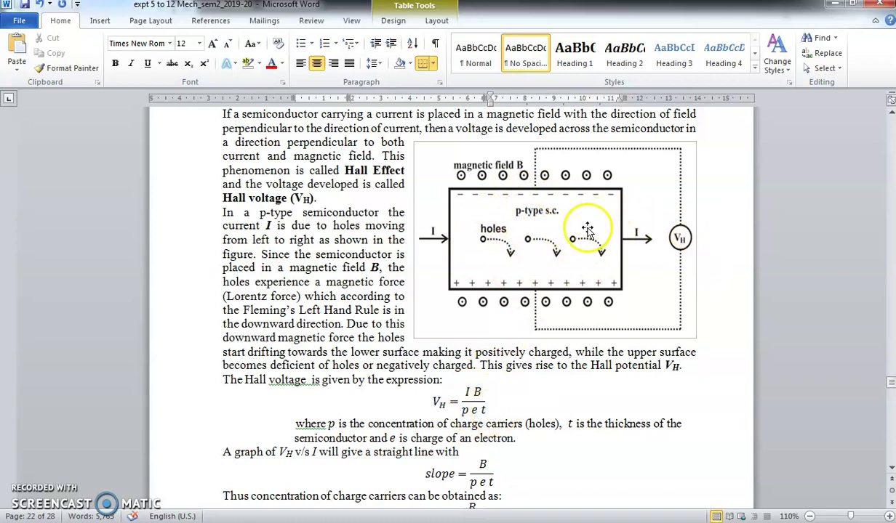
scroll(473, 320, down, 1)
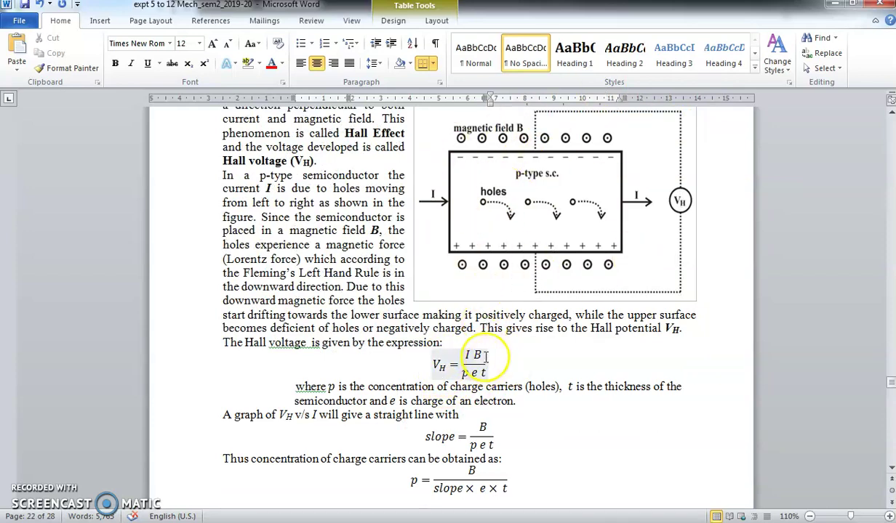
click(482, 376)
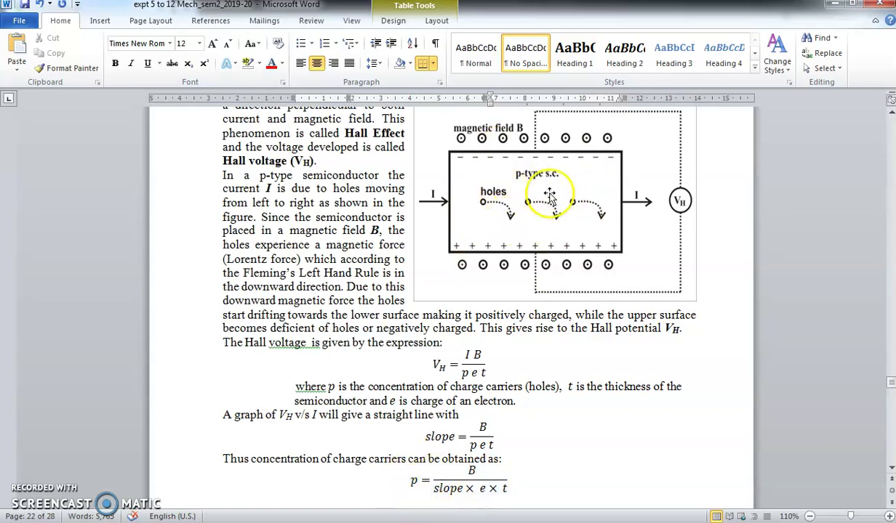
scroll(572, 375, up, 5)
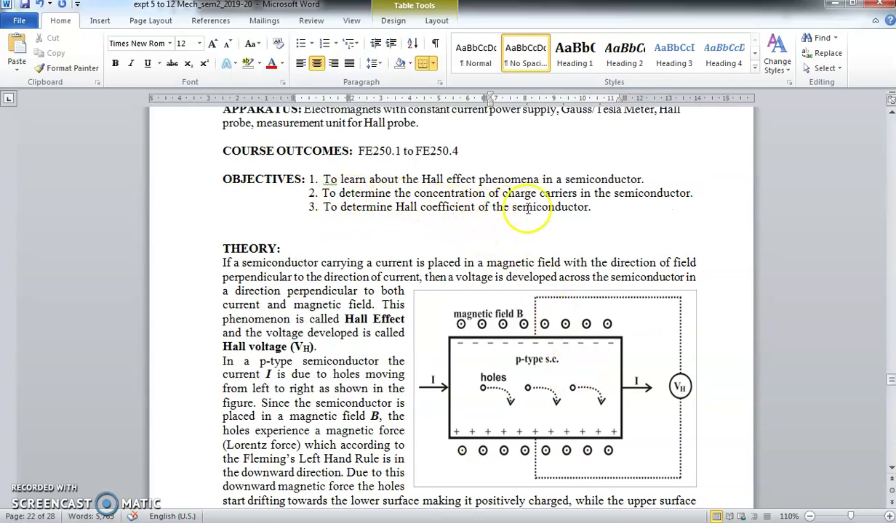
scroll(640, 192, down, 4)
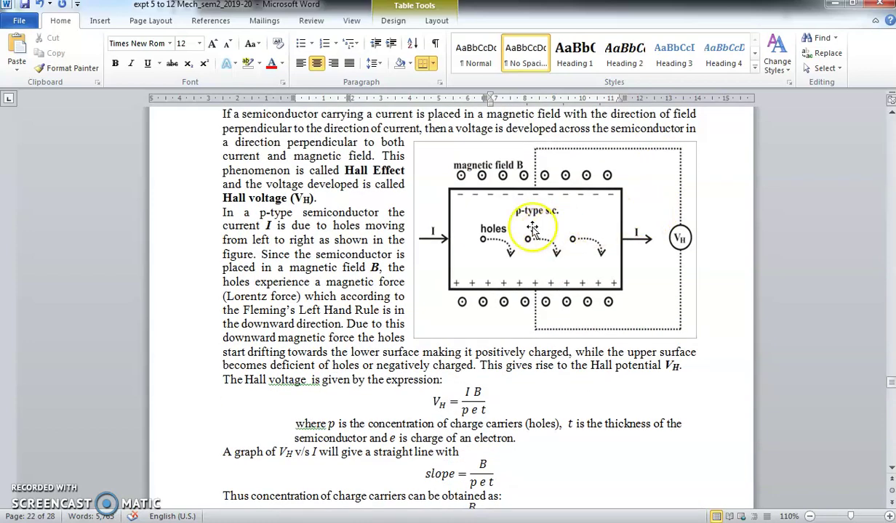
scroll(520, 240, down, 2)
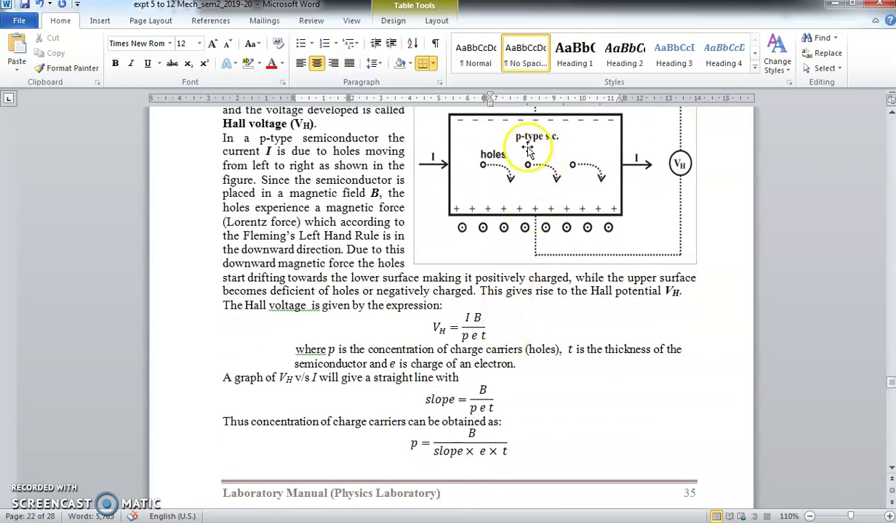
click(415, 454)
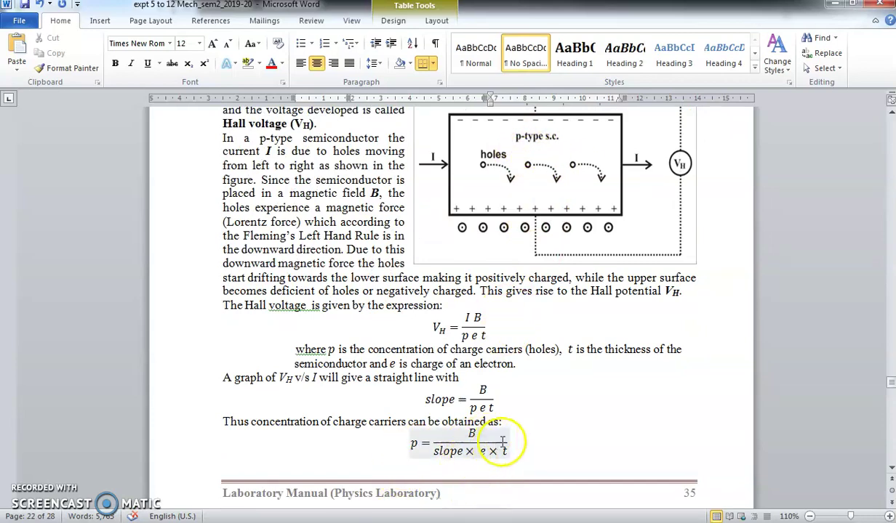
Examine the Hall coefficient formula and the labelled experimental setup figure, relating them to the charge carrier concentration expression
scroll(513, 480, down, 3)
scroll(518, 420, down, 5)
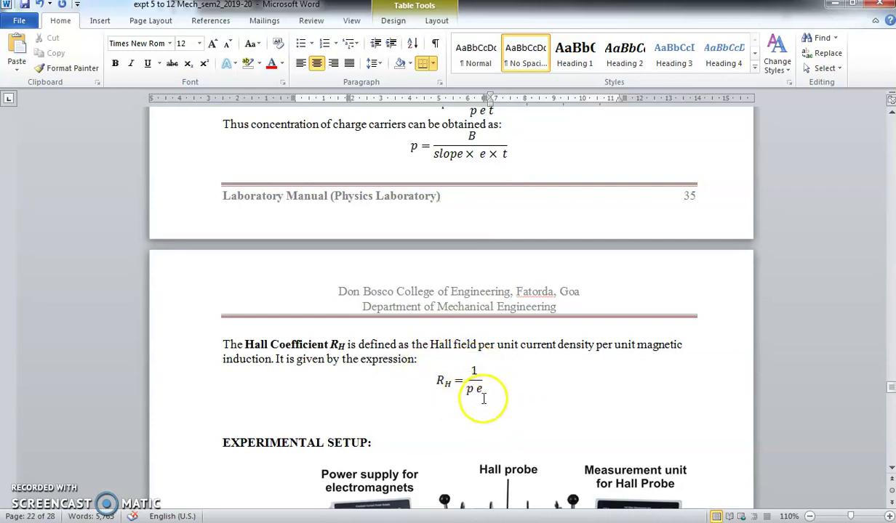
scroll(486, 380, up, 1)
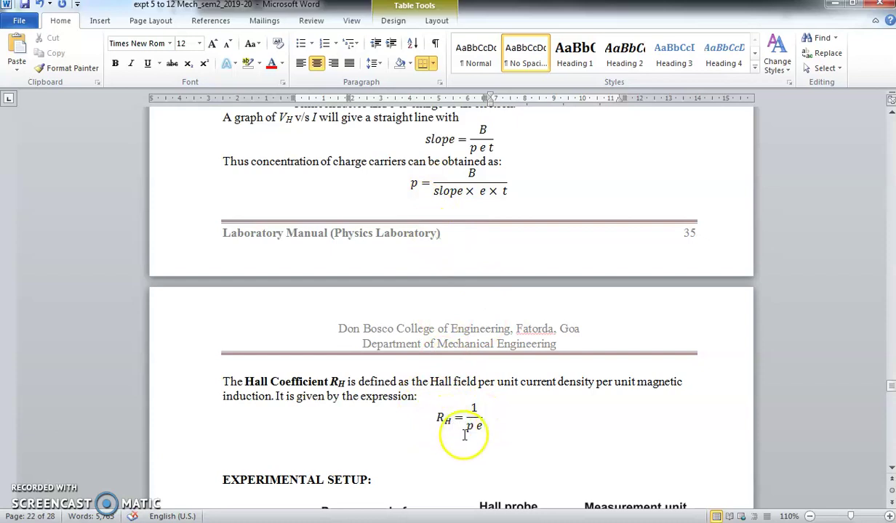
scroll(466, 429, down, 5)
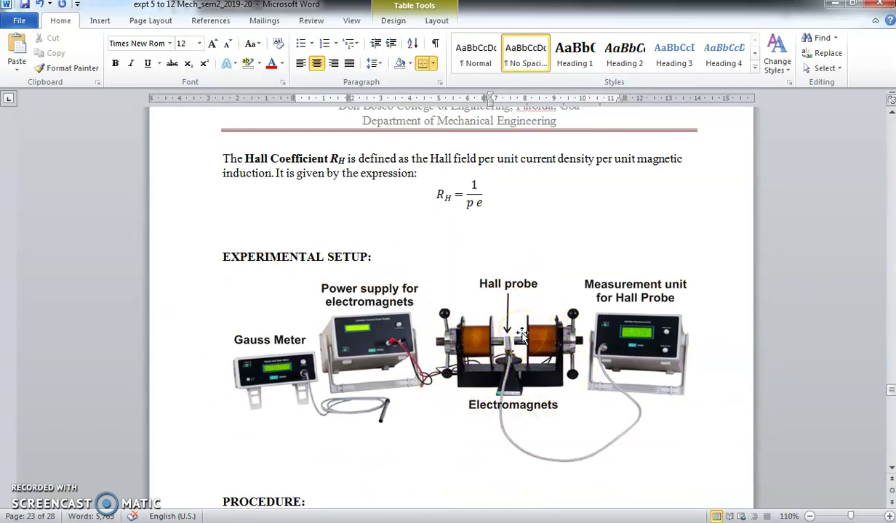
drag(522, 334, 523, 390)
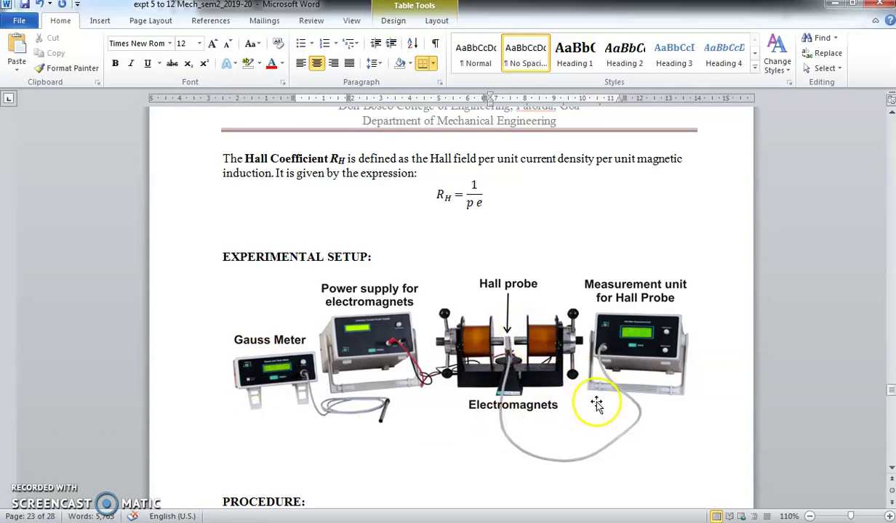
scroll(581, 378, up, 5)
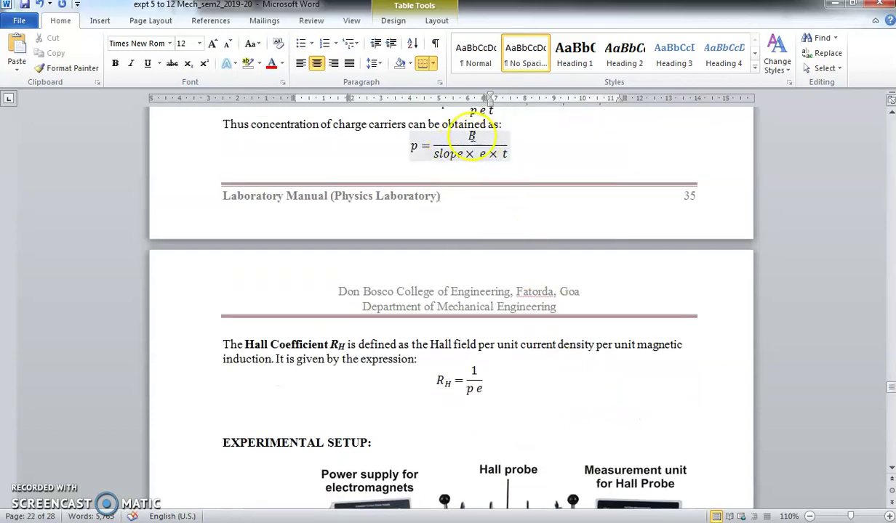
scroll(513, 380, down, 4)
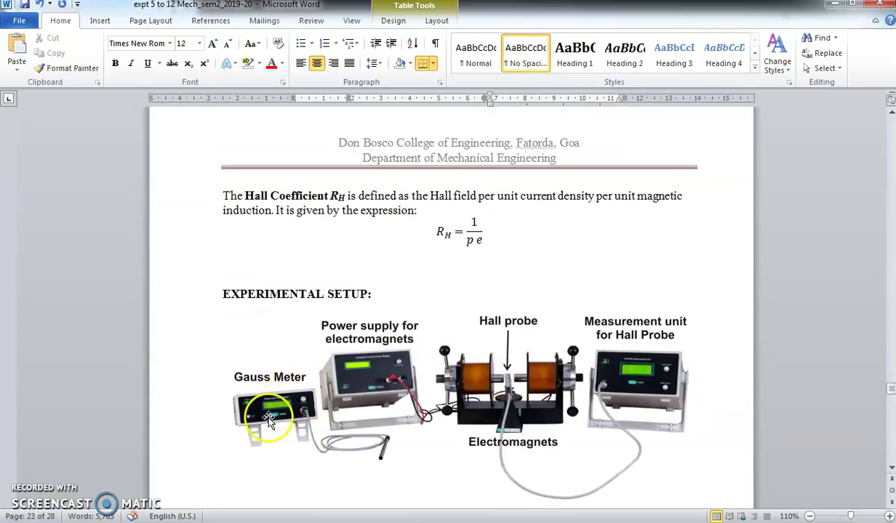
scroll(559, 407, down, 2)
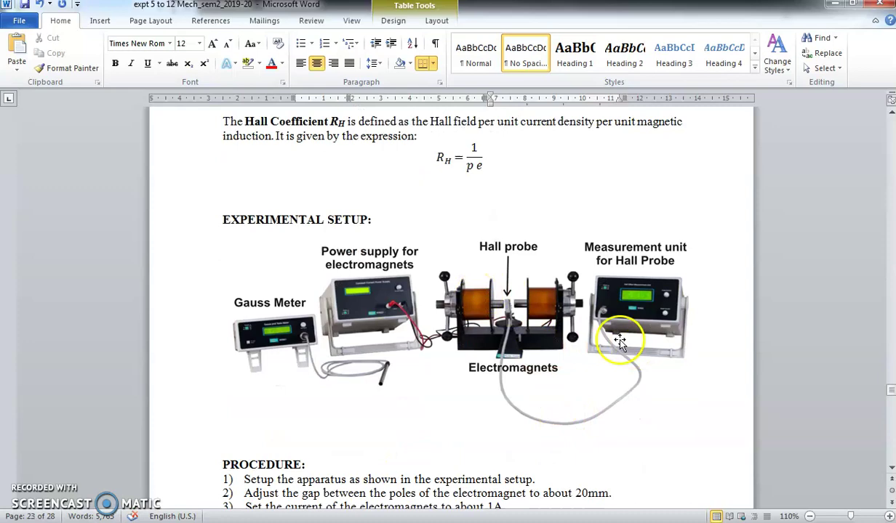
Switch to Chrome, search for "iit bombay virtual lab" and open the Virtual Labs - IIT Bombay site
key(alt+Tab)
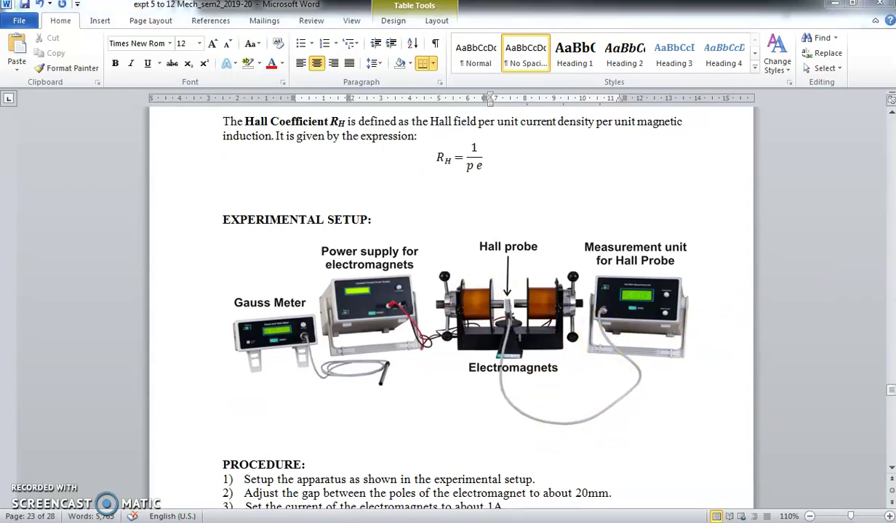
click(186, 9)
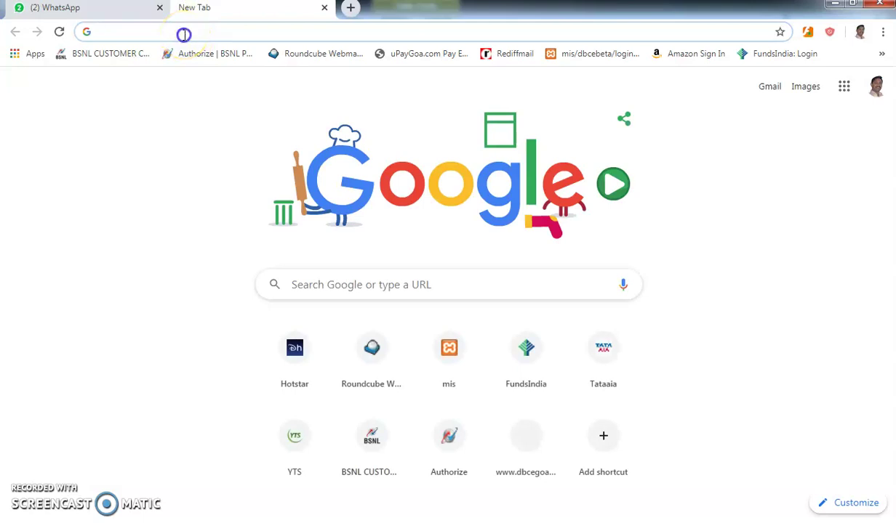
text(iit)
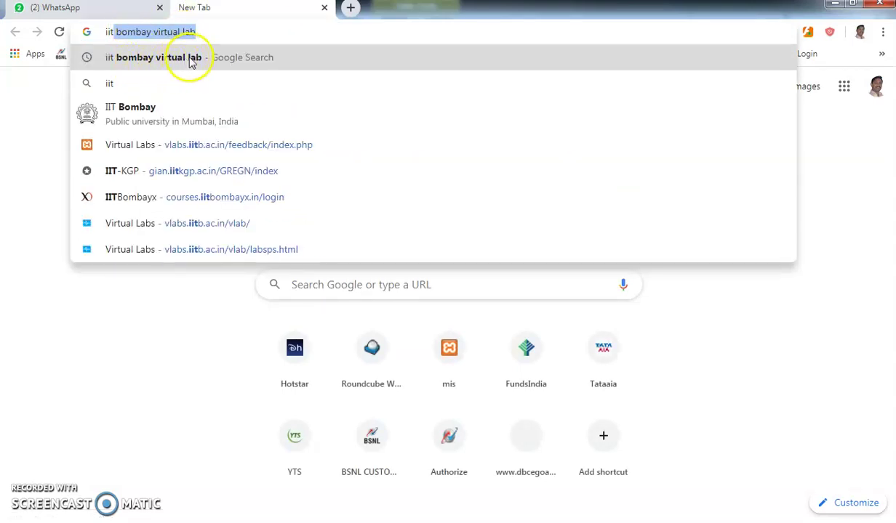
click(208, 31)
key(Return)
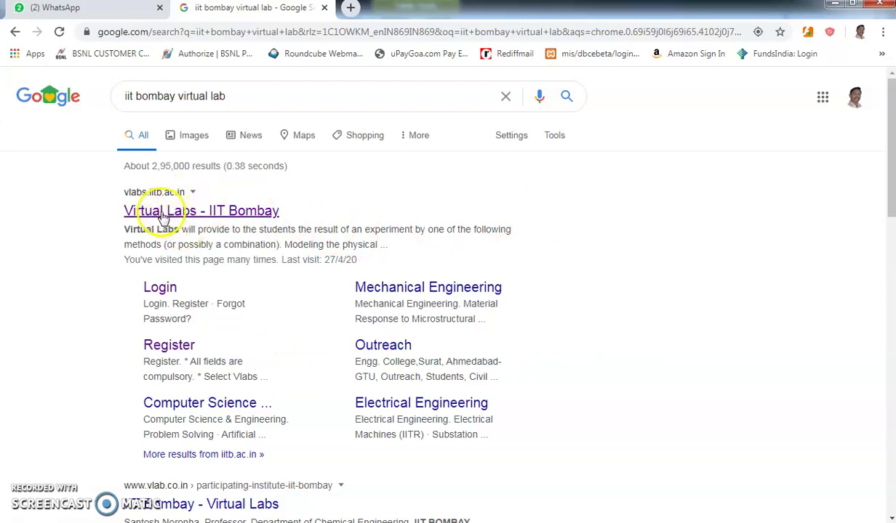
click(208, 211)
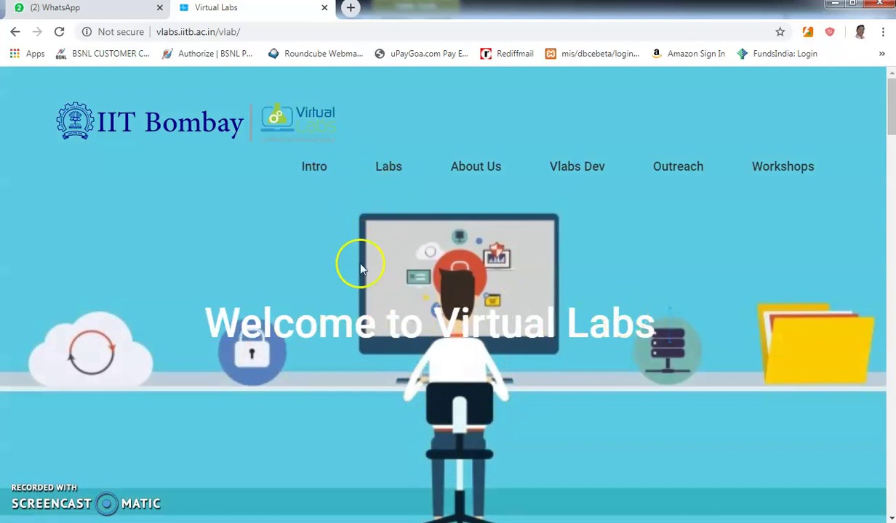
Open the Solid State Physics Virtual Lab from the Physical Sciences labs
scroll(376, 260, down, 8)
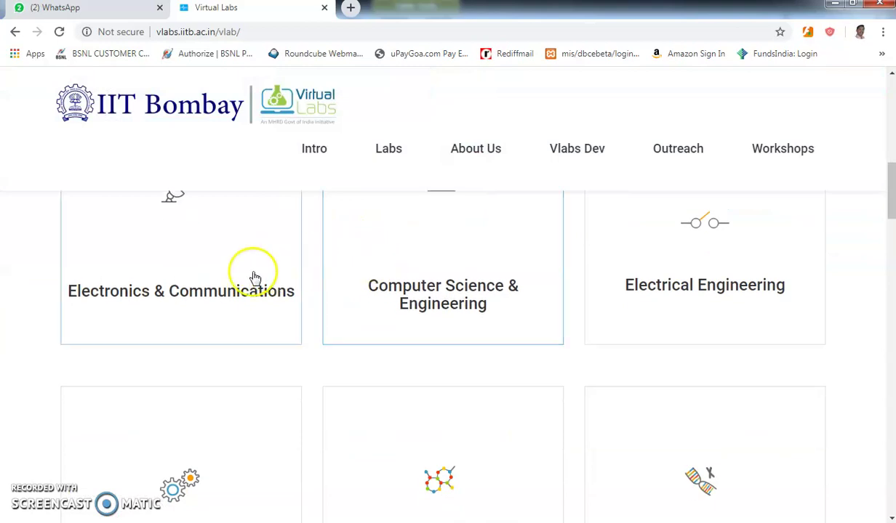
scroll(725, 272, down, 3)
scroll(720, 279, down, 3)
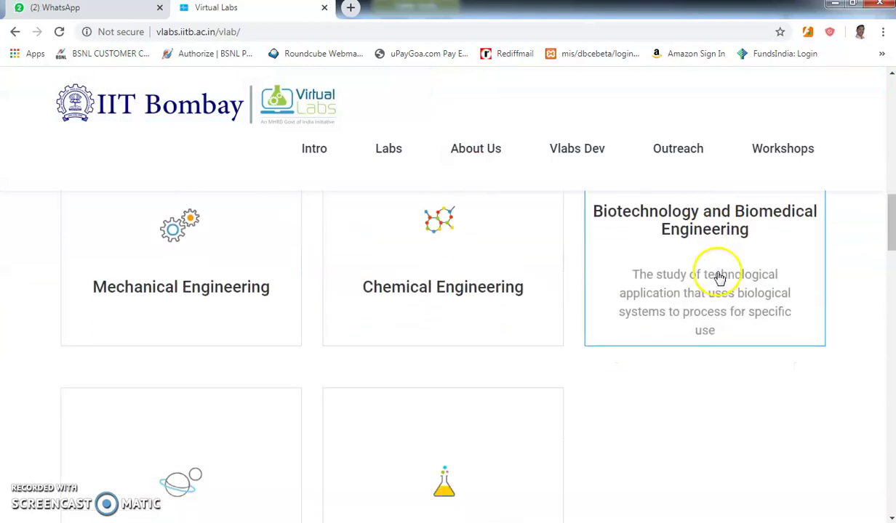
click(173, 344)
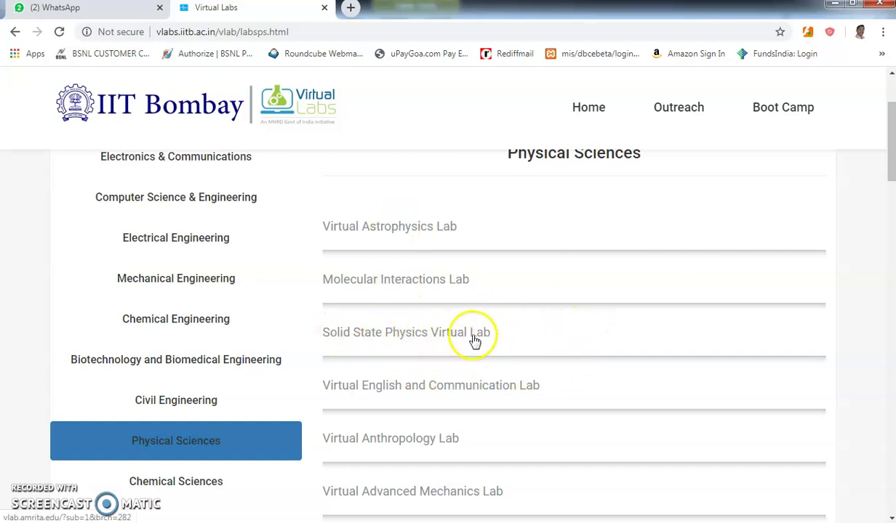
click(397, 339)
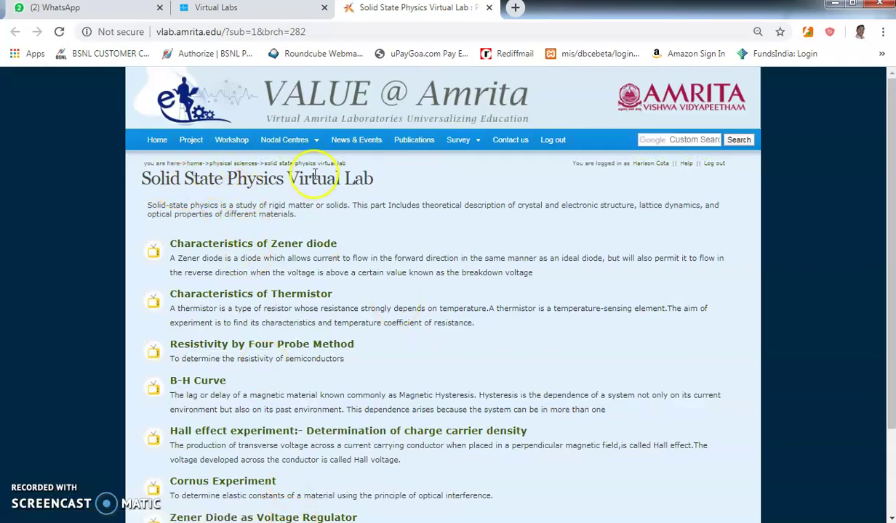
Open the Hall effect experiment on determination of charge carrier density and look through its aim, apparatus and theory
scroll(283, 325, down, 1)
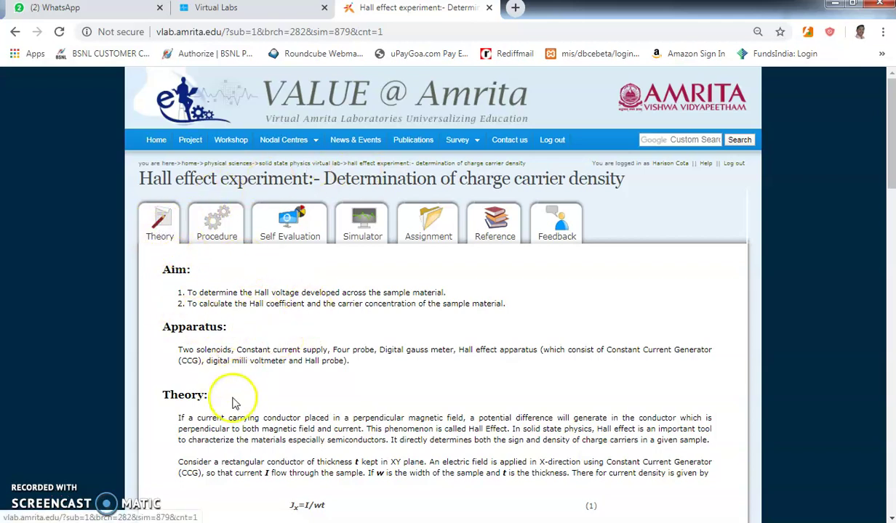
scroll(307, 405, down, 2)
scroll(312, 392, down, 4)
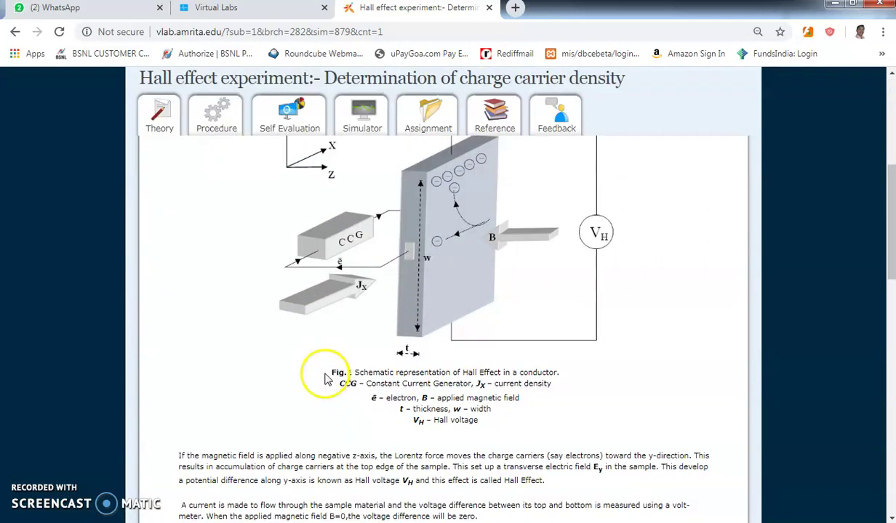
scroll(357, 374, up, 6)
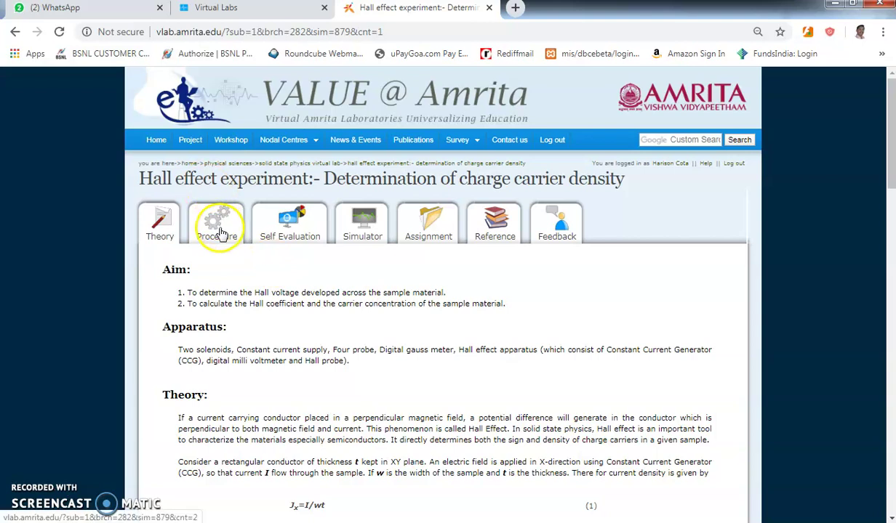
Look through the experiment's procedure and its self-evaluation questions
click(217, 231)
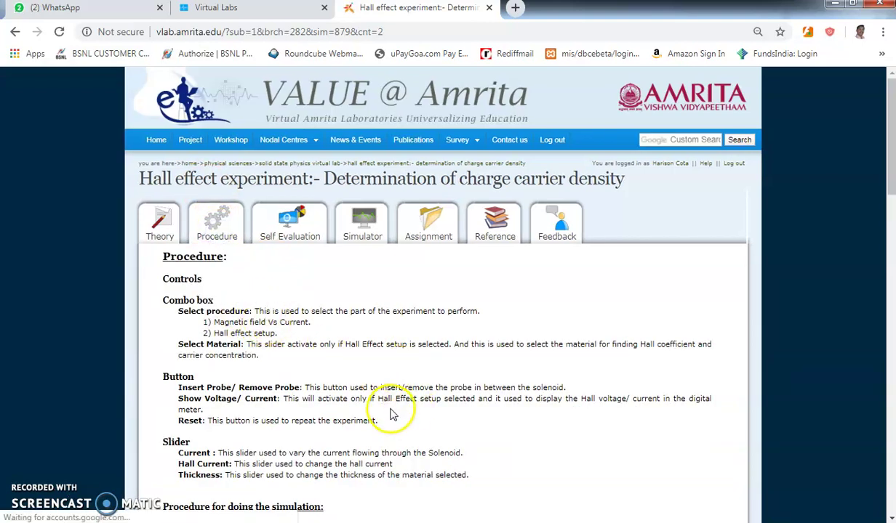
click(290, 231)
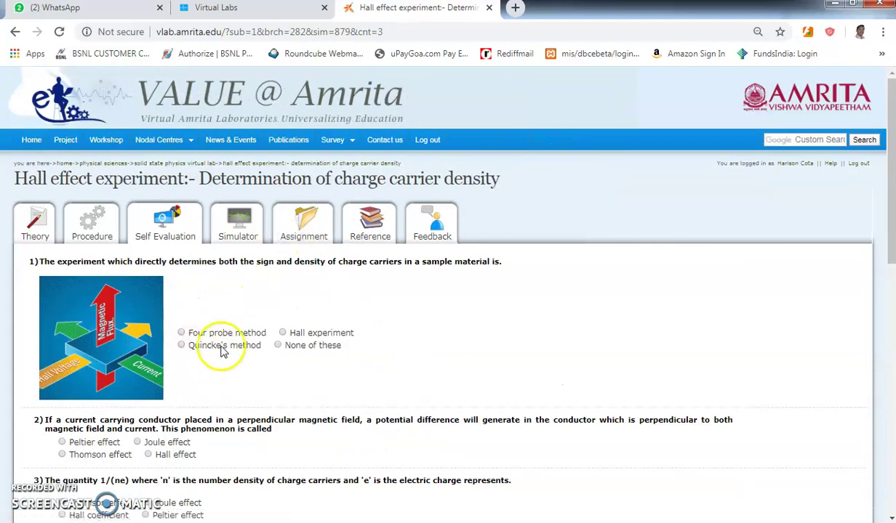
scroll(211, 291, down, 2)
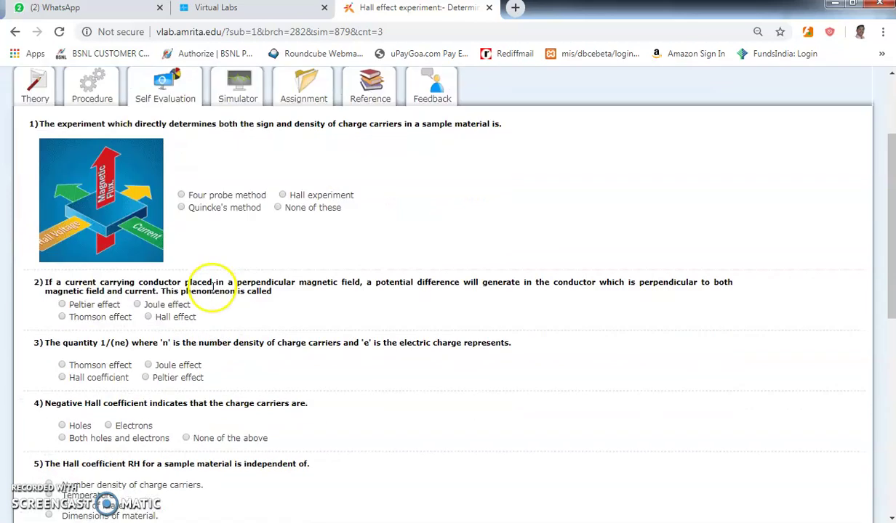
scroll(241, 387, up, 2)
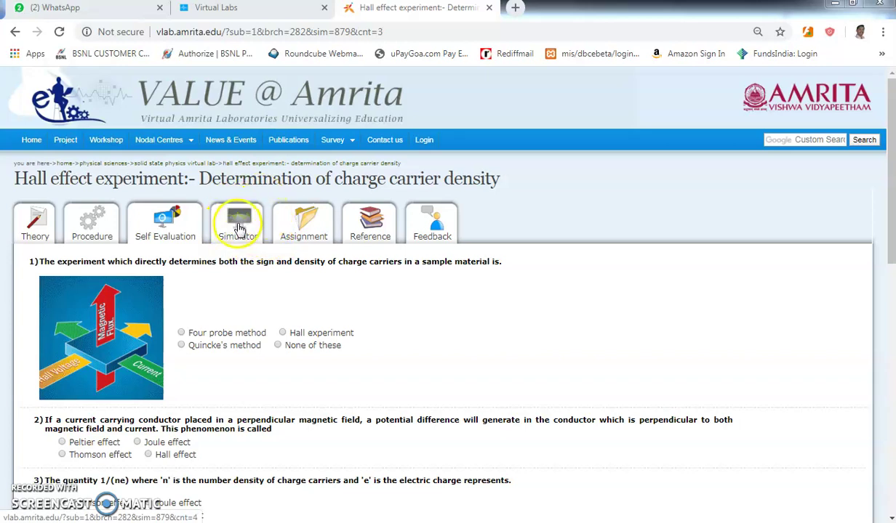
Open the simulator page of the Hall effect experiment
click(240, 232)
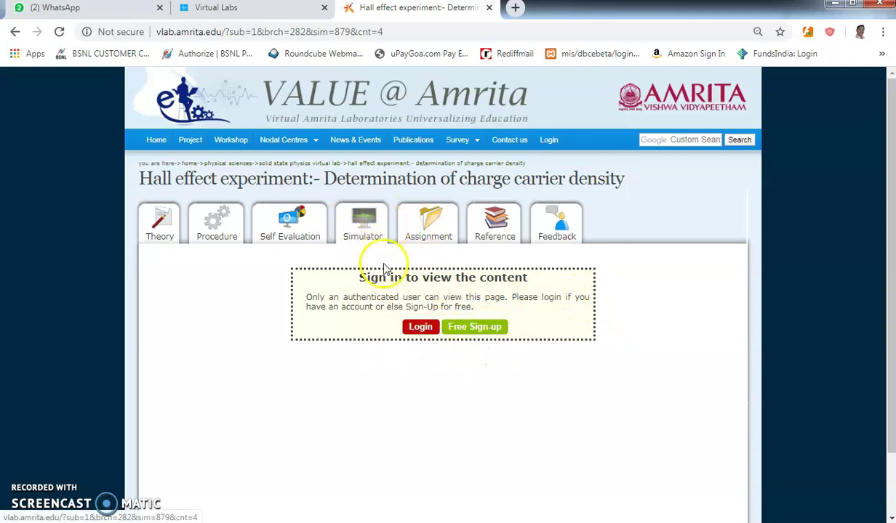
Open the free sign-up form, look through its registration fields, and return to the simulator's sign-in page
click(476, 327)
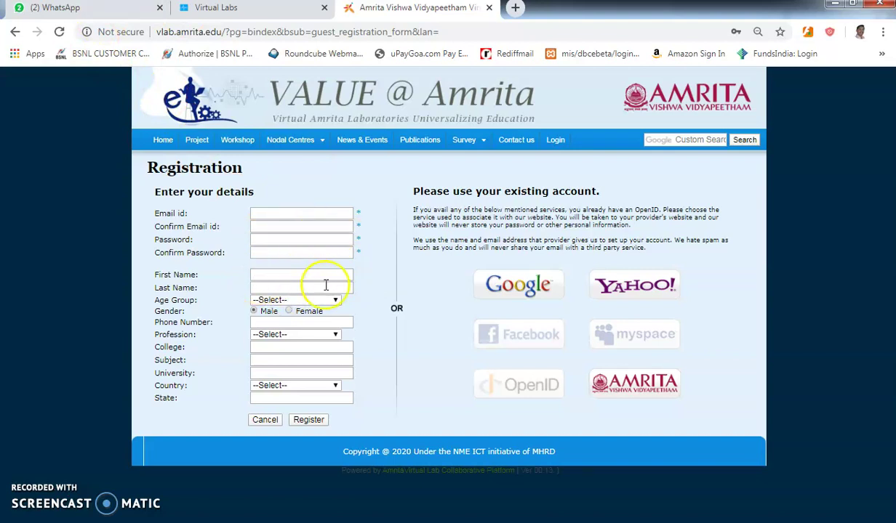
click(293, 335)
click(293, 343)
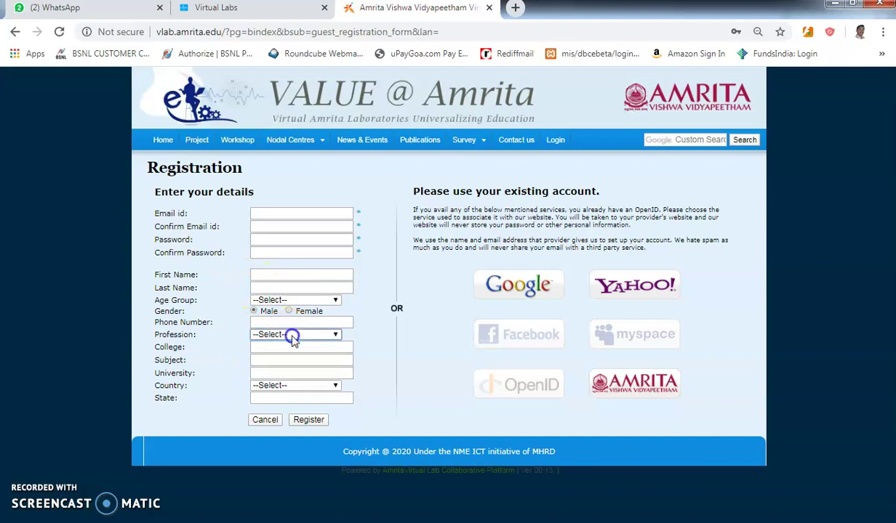
click(269, 361)
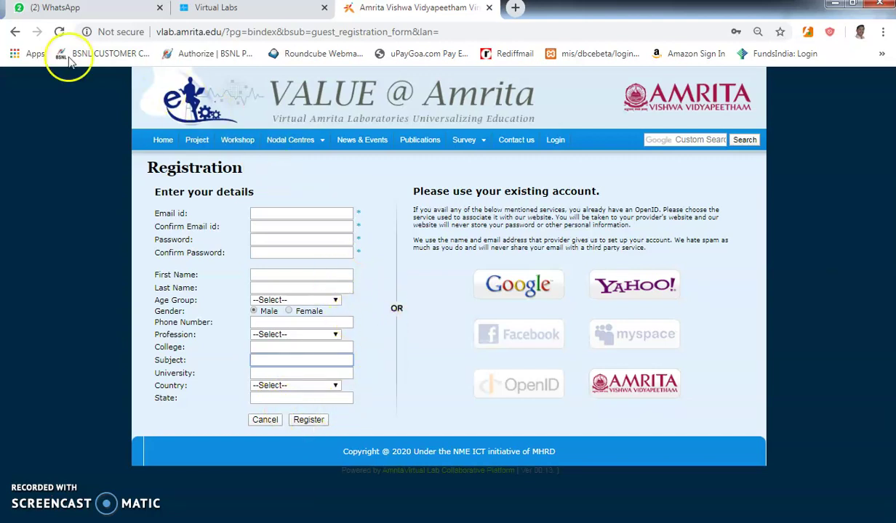
click(16, 33)
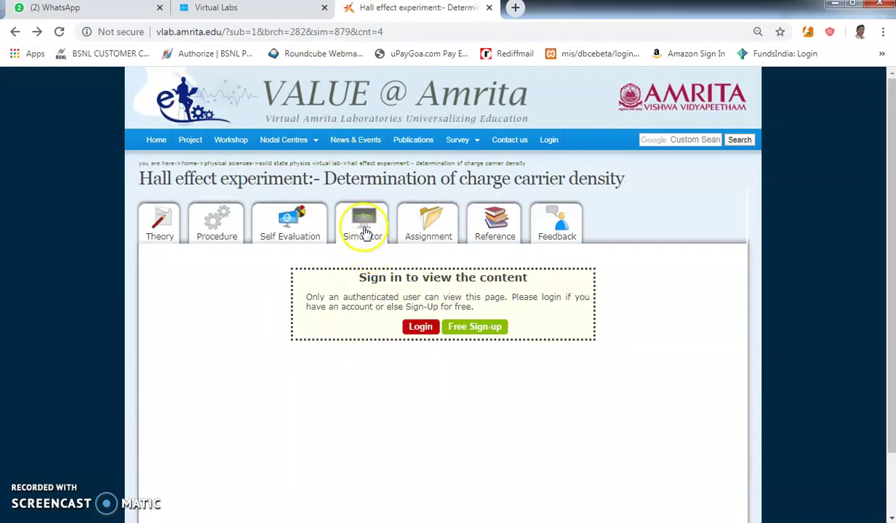
Log in to the Amrita virtual lab with the registered e-mail and account password to reach the Hall Effect simulator
click(419, 328)
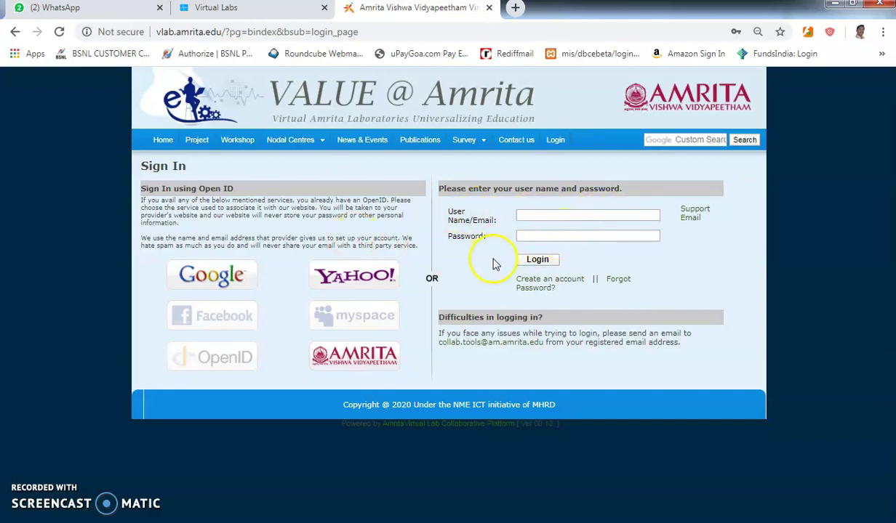
click(548, 219)
click(573, 240)
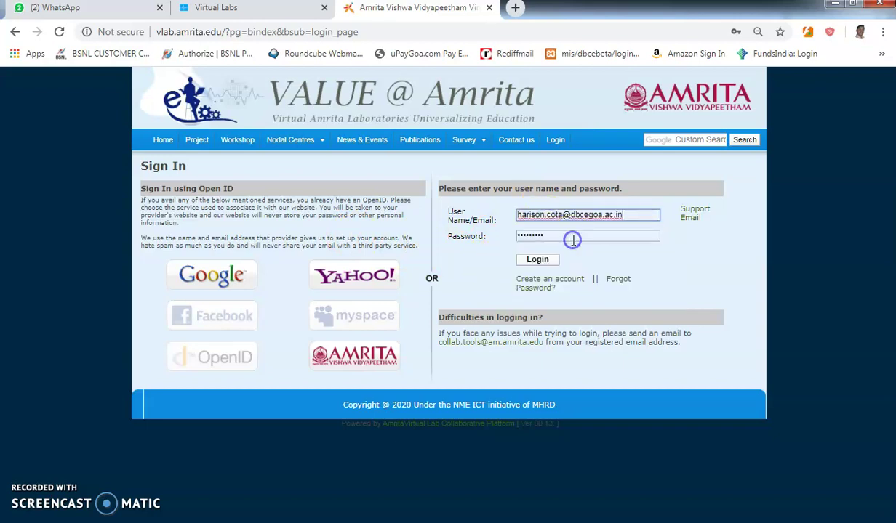
click(540, 261)
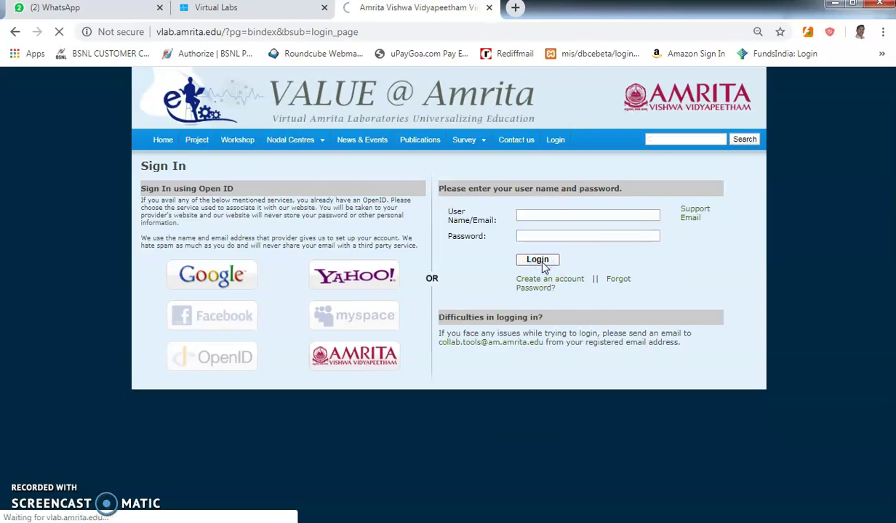
scroll(440, 326, down, 1)
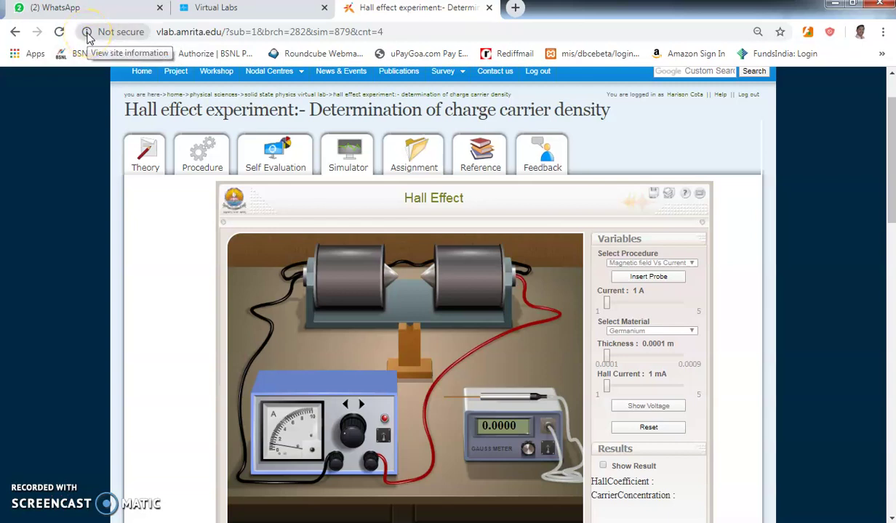
Set the site's Flash permission to Allow and reload the simulator page
click(87, 33)
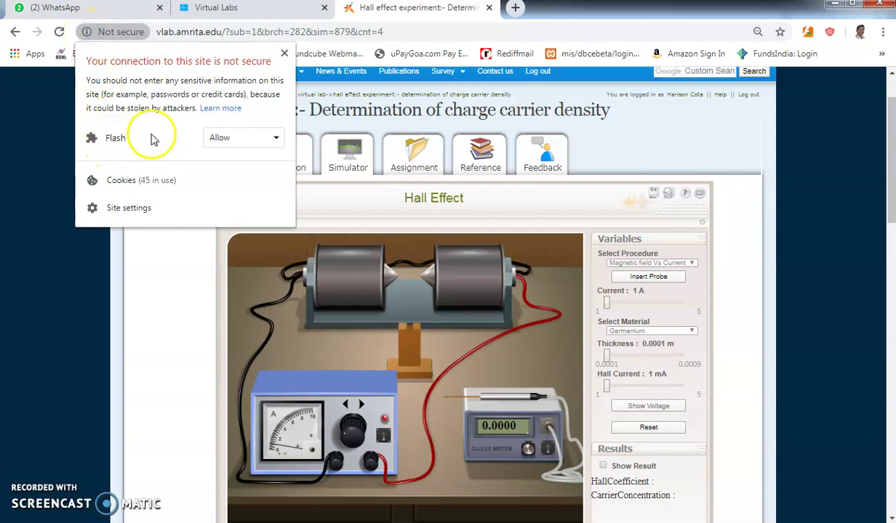
click(273, 136)
click(263, 158)
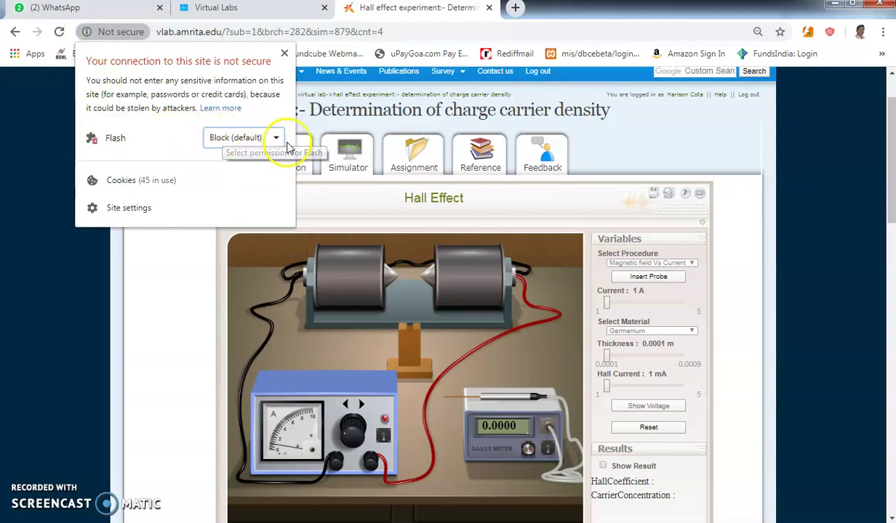
click(277, 139)
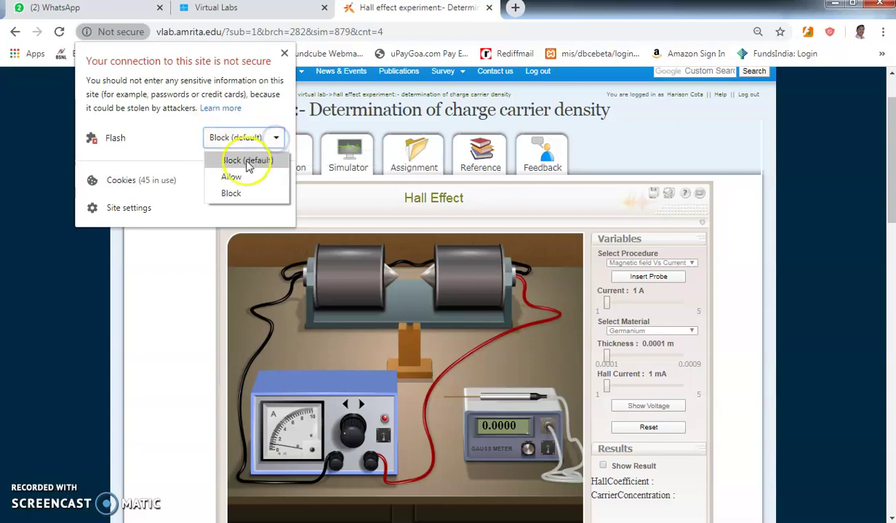
click(231, 177)
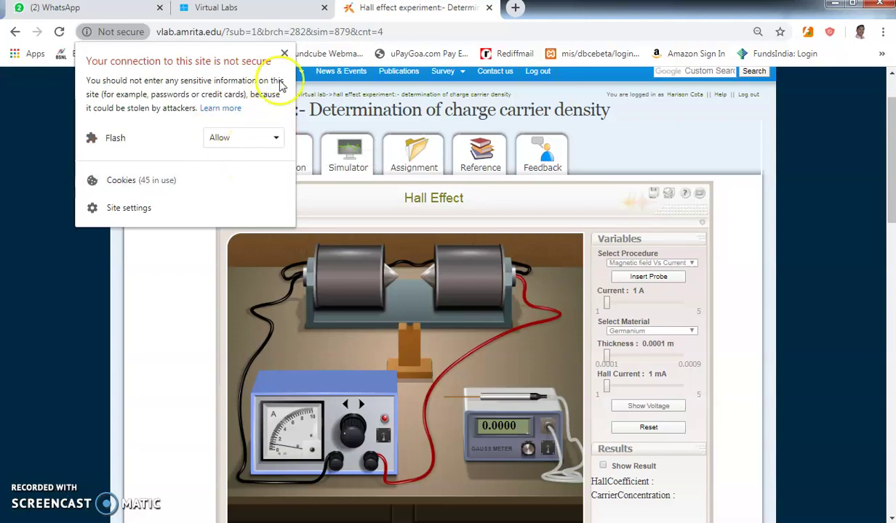
click(284, 53)
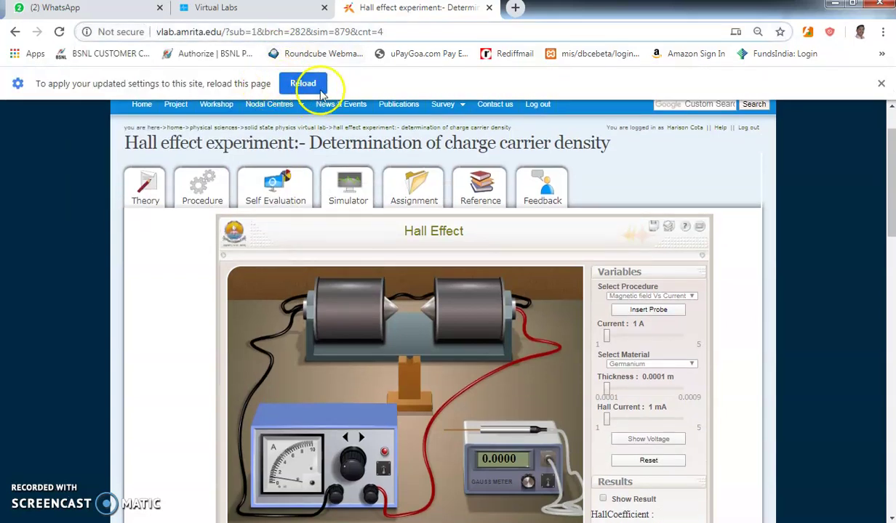
click(304, 86)
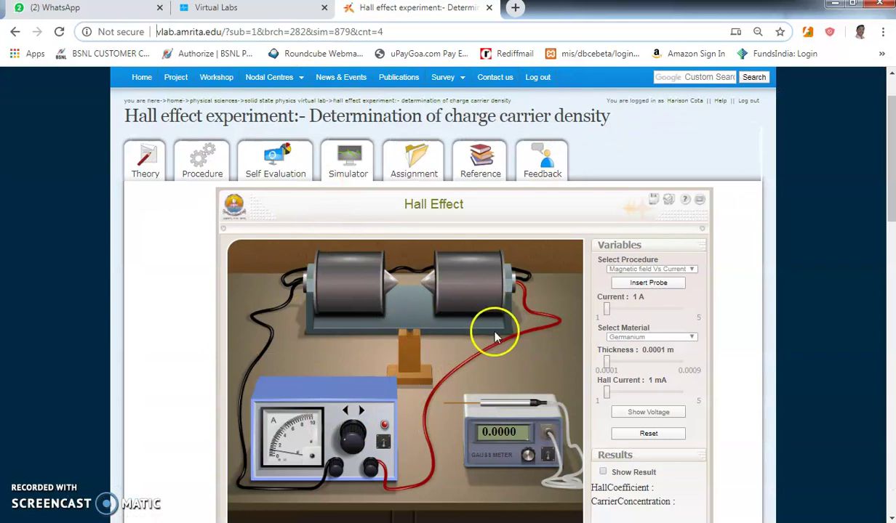
Insert the gauss meter probe and place it between the electromagnet poles, with the current at 1 A
scroll(491, 347, down, 1)
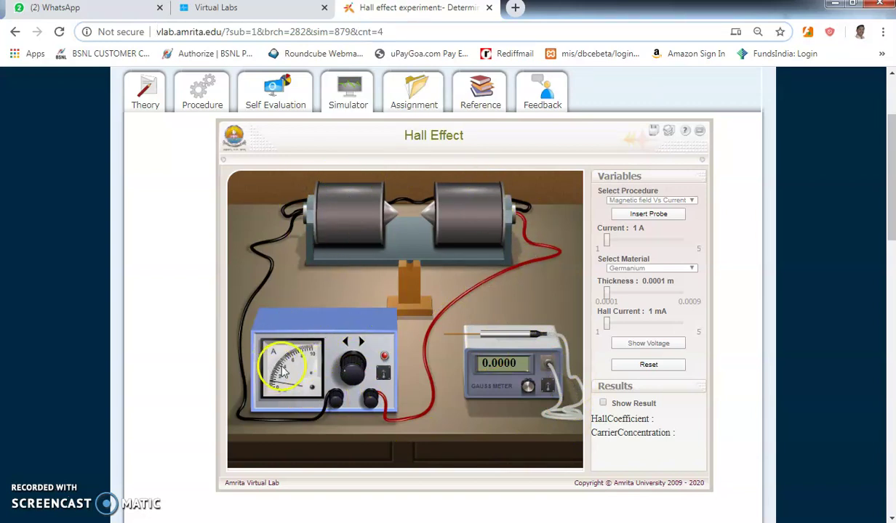
click(607, 241)
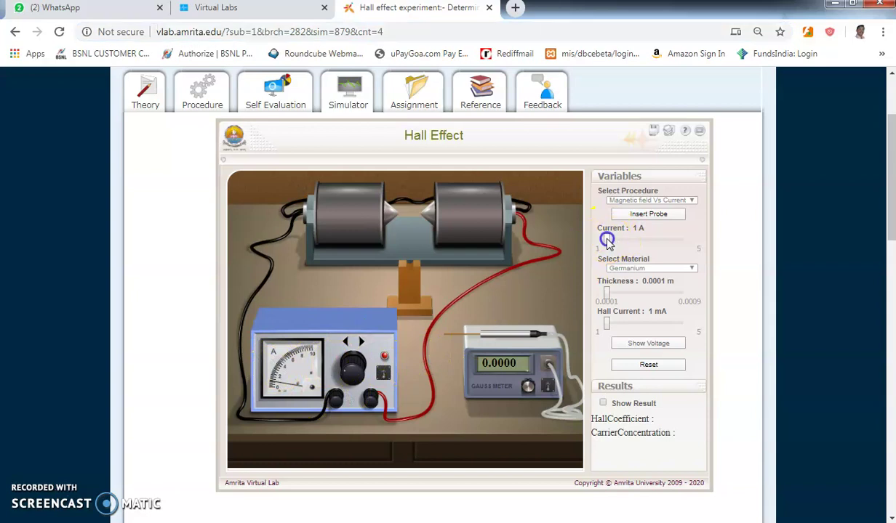
drag(625, 242, 625, 242)
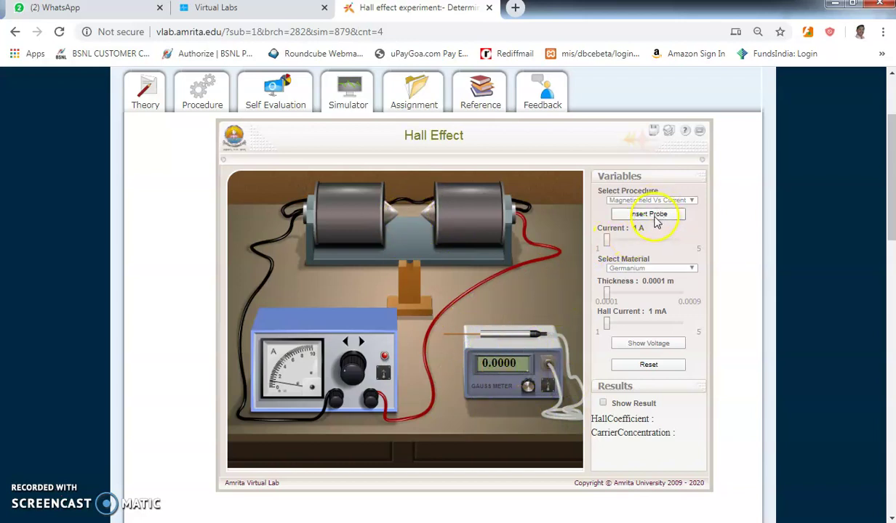
click(655, 218)
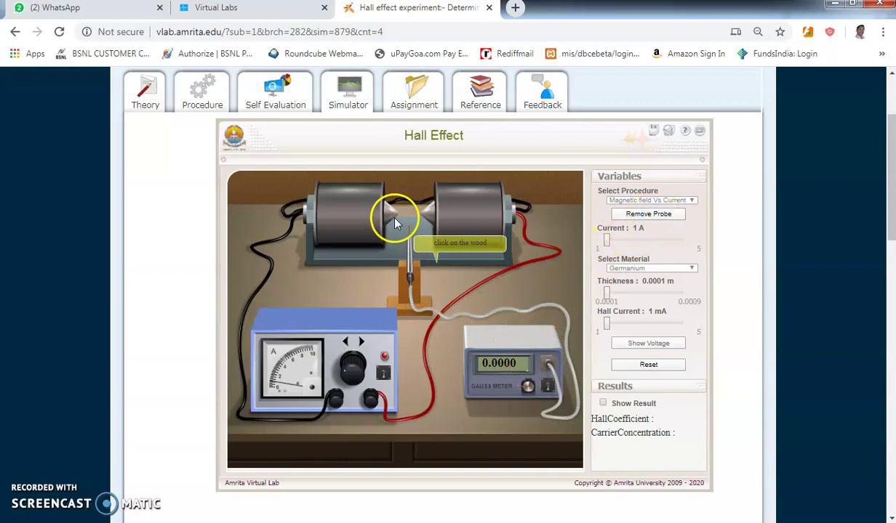
click(410, 282)
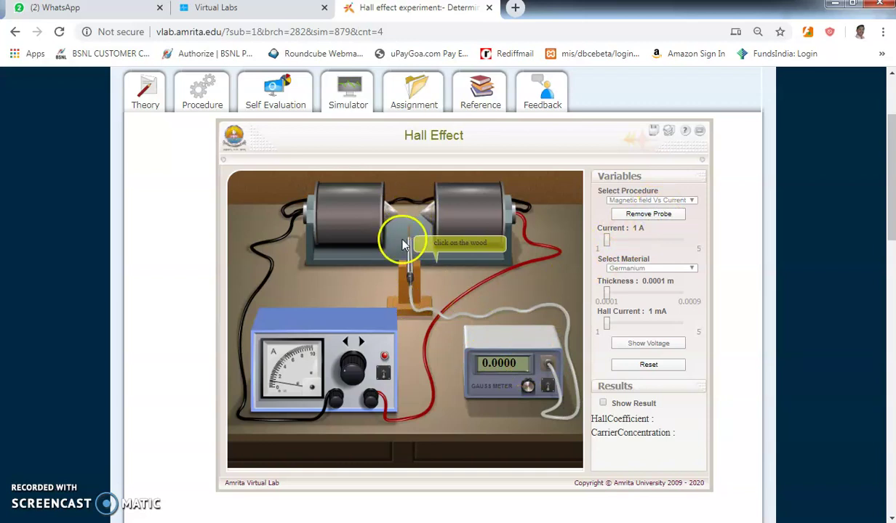
click(418, 296)
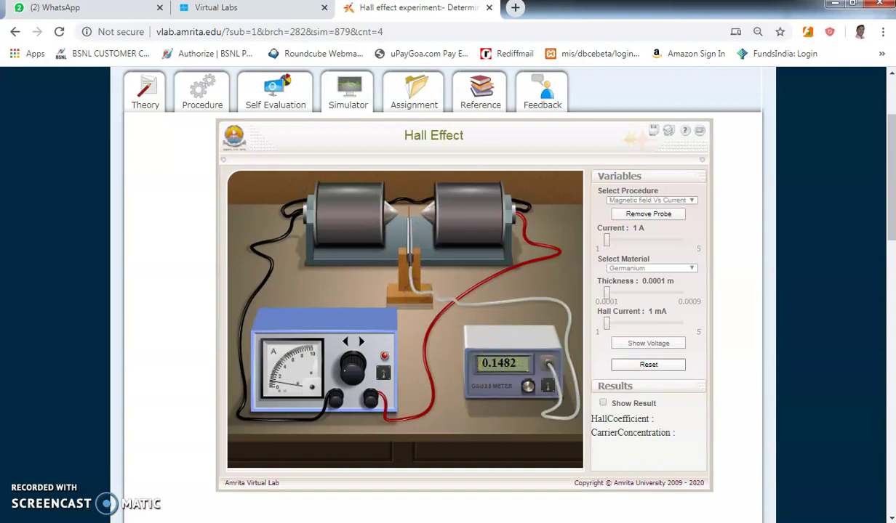
Switch to the Word lab manual and record an electromagnet current of 1 A and magnetic induction of 0.1482 Tesla under Observations
key(alt+Tab)
scroll(436, 286, up, 1)
scroll(440, 286, down, 10)
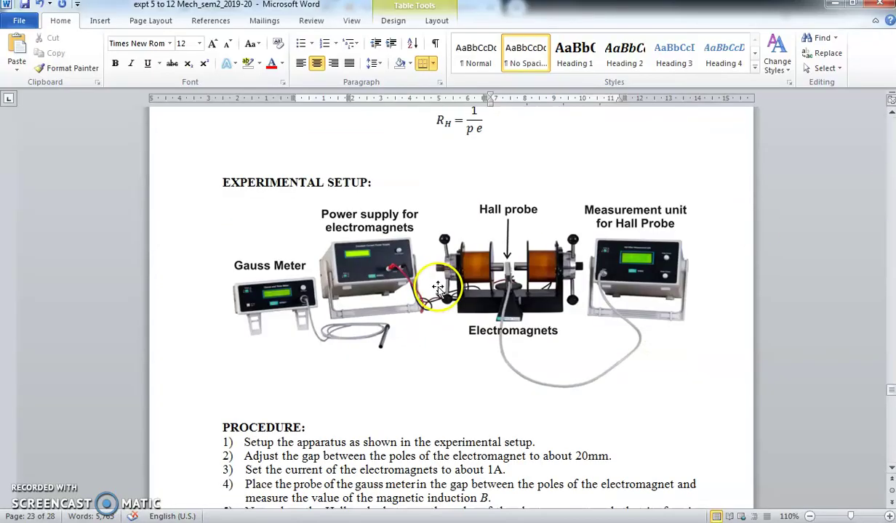
click(402, 308)
text(1_______ A.)
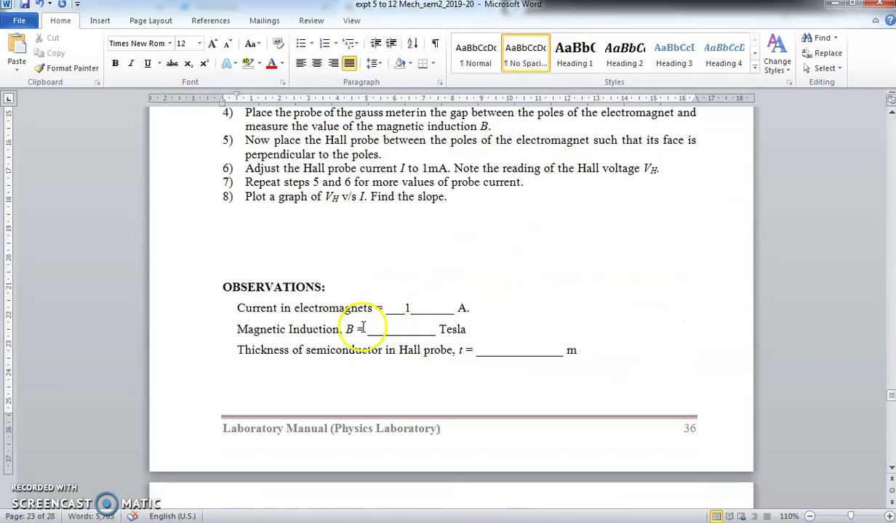
click(394, 330)
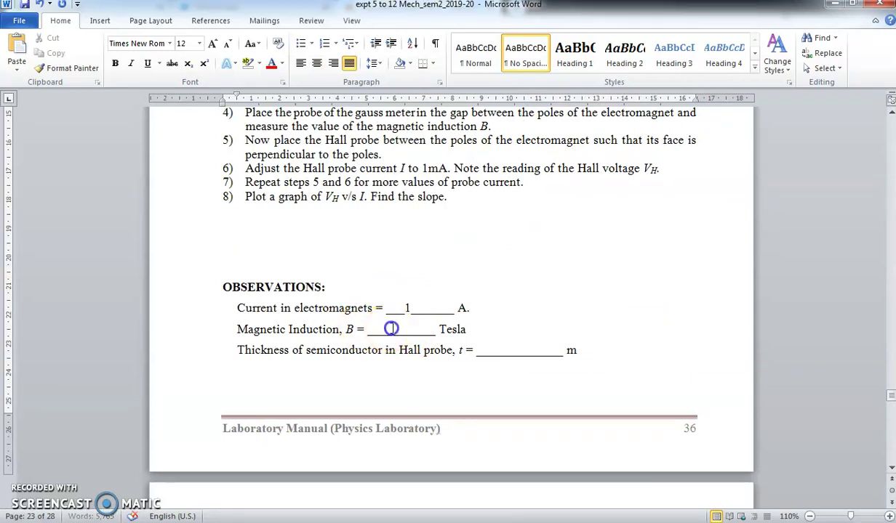
text(0.148)
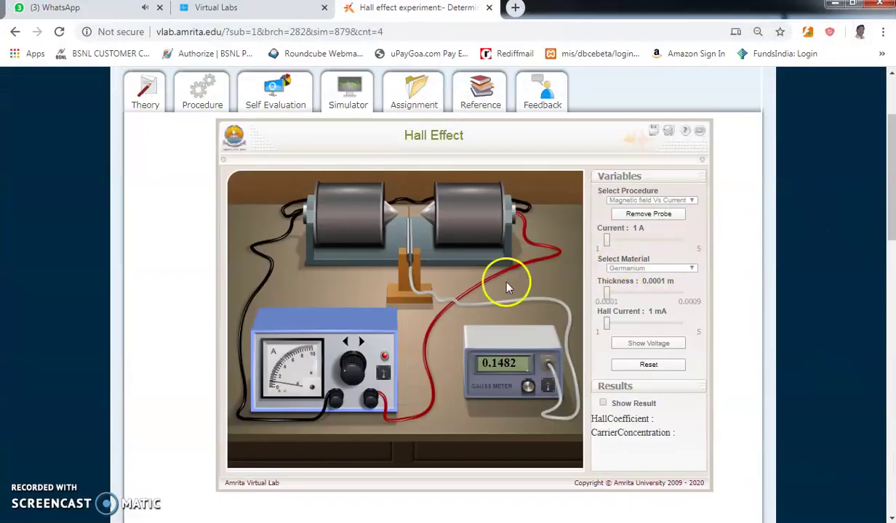
Record the Hall probe's semiconductor thickness as 0.0001 m in the Word manual's Observations section
drag(391, 248, 411, 209)
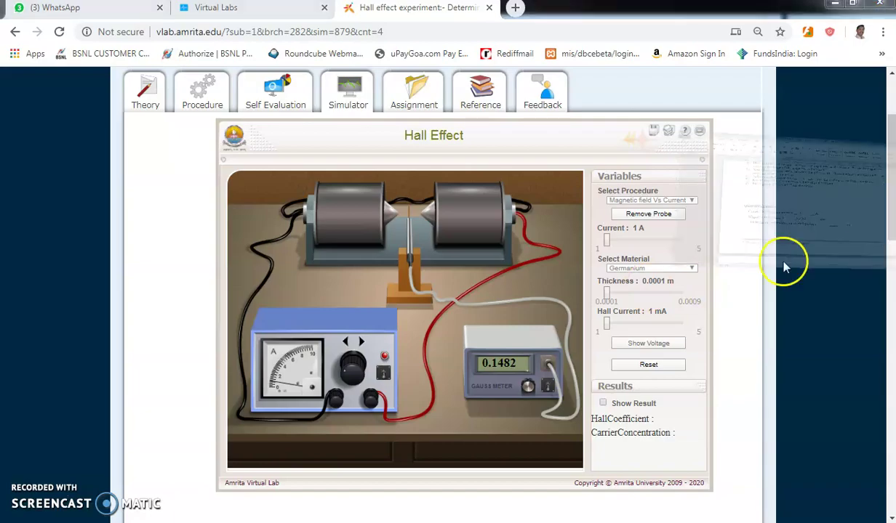
key(alt+Tab)
click(502, 351)
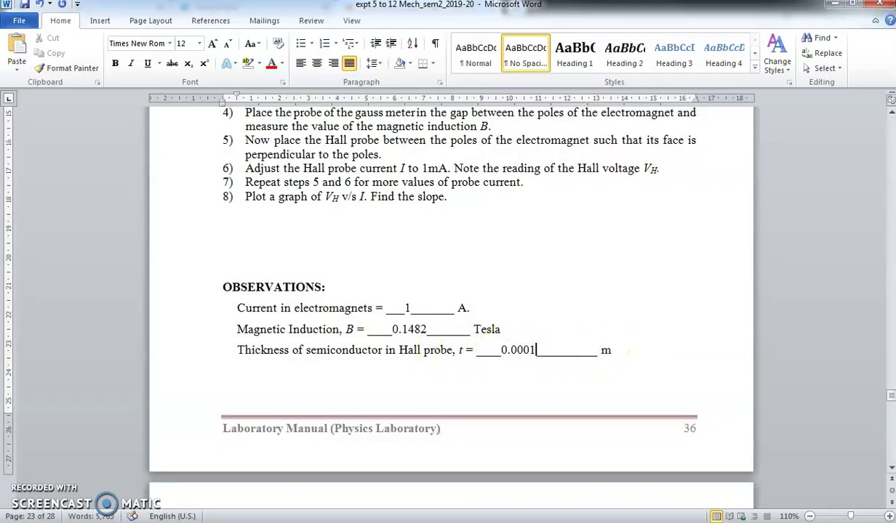
Clear the probe current and Hall voltage values of observation 1 in the manual's observation table
key(alt+Tab)
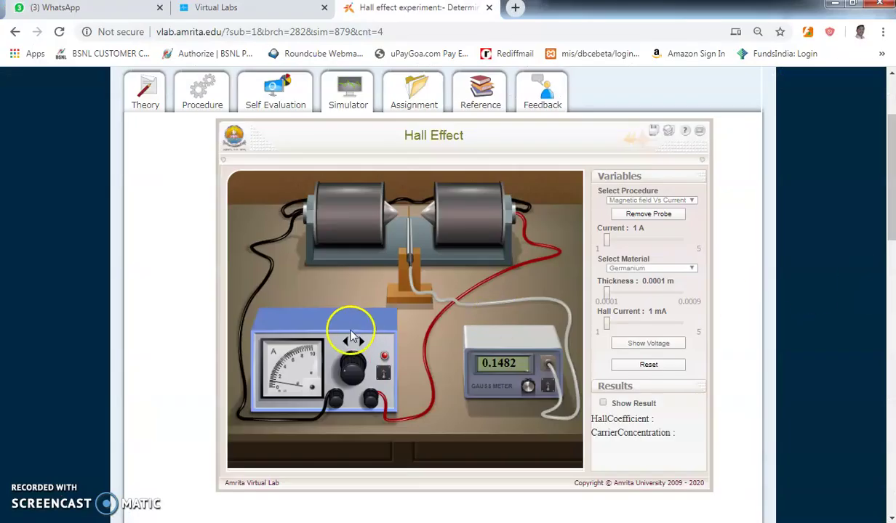
key(alt+Tab)
scroll(485, 282, down, 7)
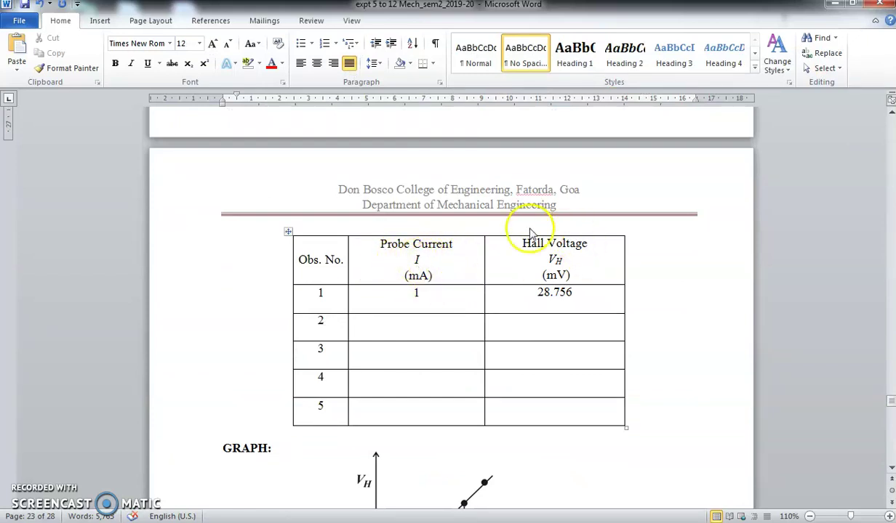
drag(420, 293, 529, 304)
key(Delete)
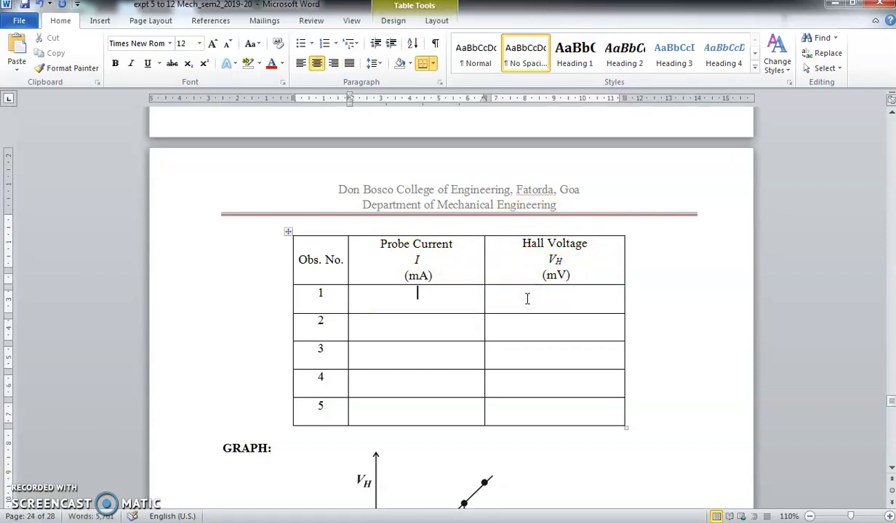
Switch to the simulator in the browser, select the Hall Effect Setup procedure and insert the Hall probe between the poles
key(alt+Tab)
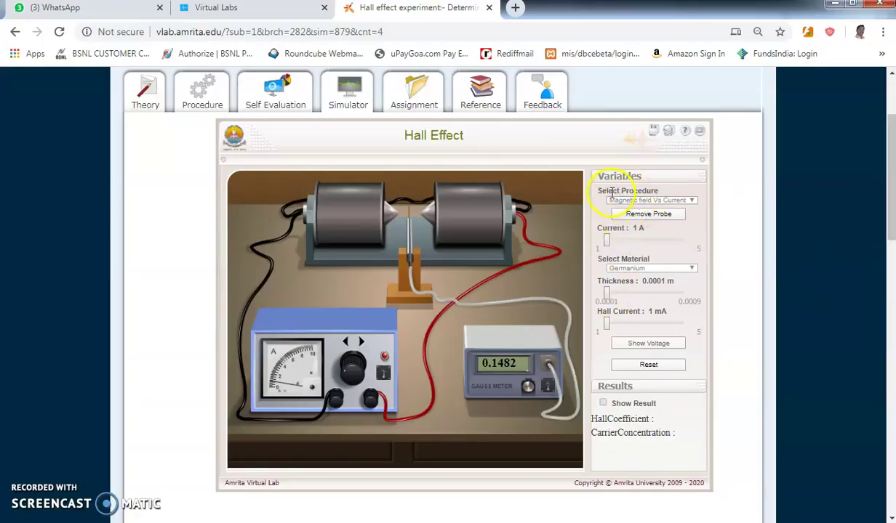
click(693, 204)
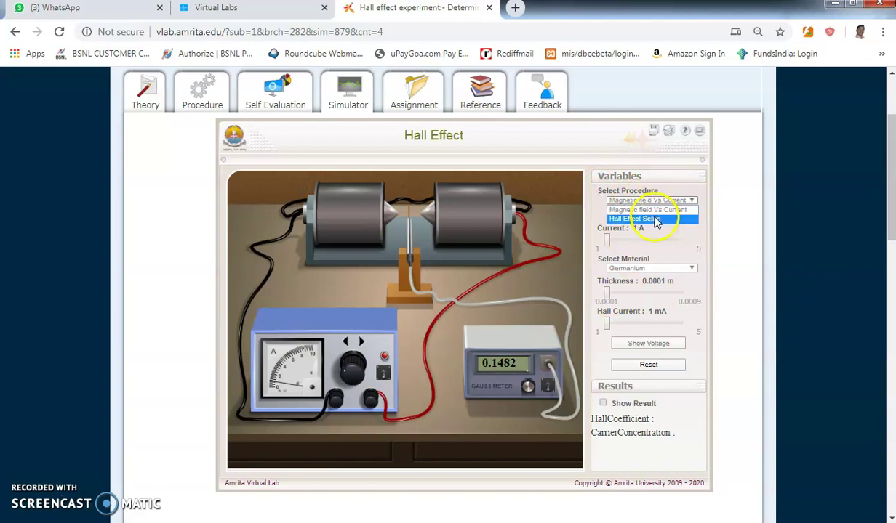
click(652, 220)
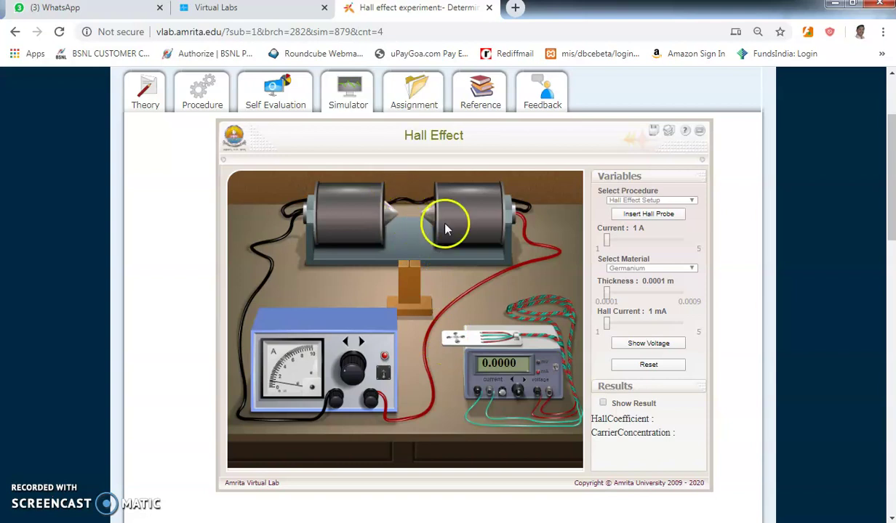
click(651, 217)
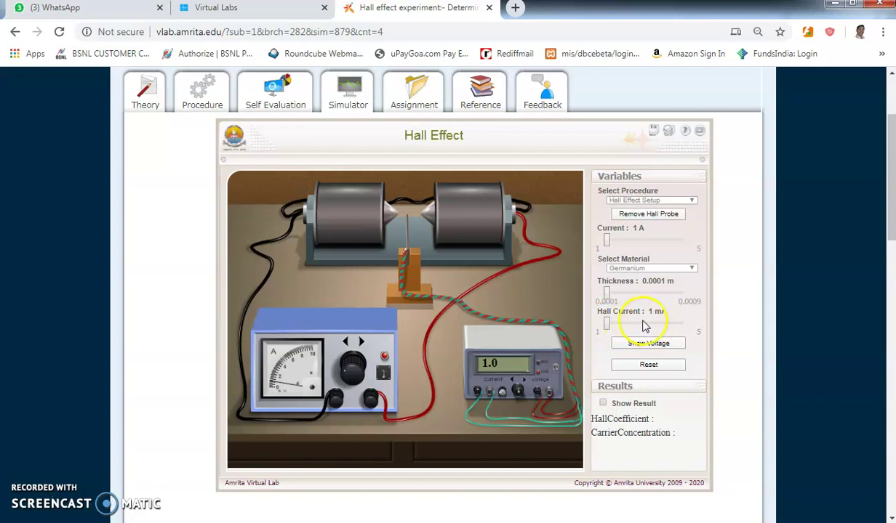
Switch to the Word lab manual and enter probe currents of 1, 2 and 3 mA for observations 1 to 3
key(alt+Tab)
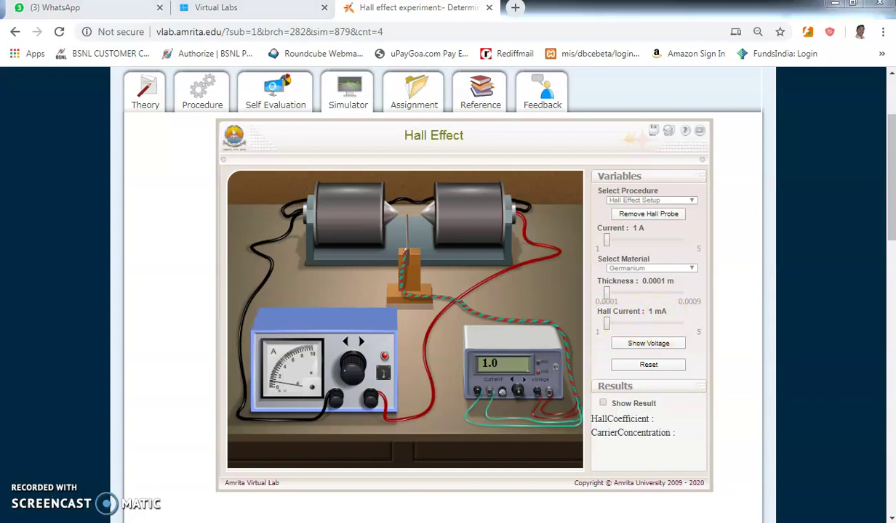
text(1)
click(436, 336)
text(1)
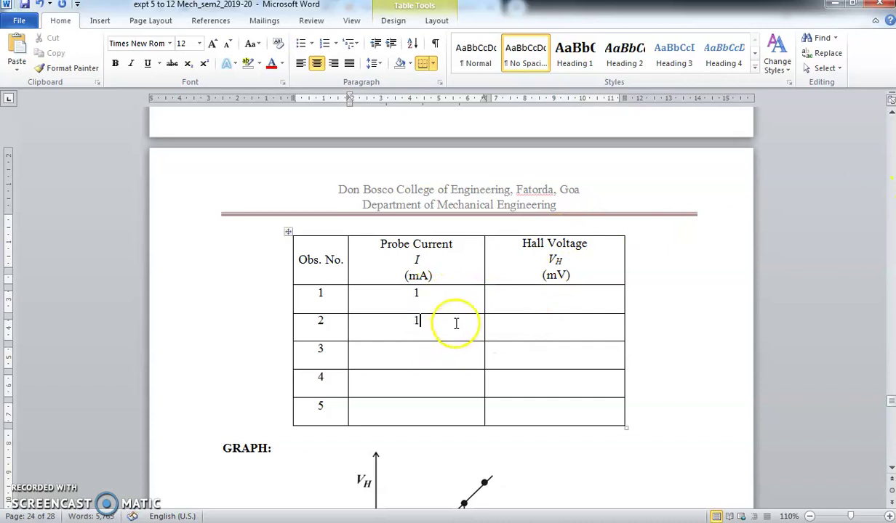
click(447, 358)
text(3)
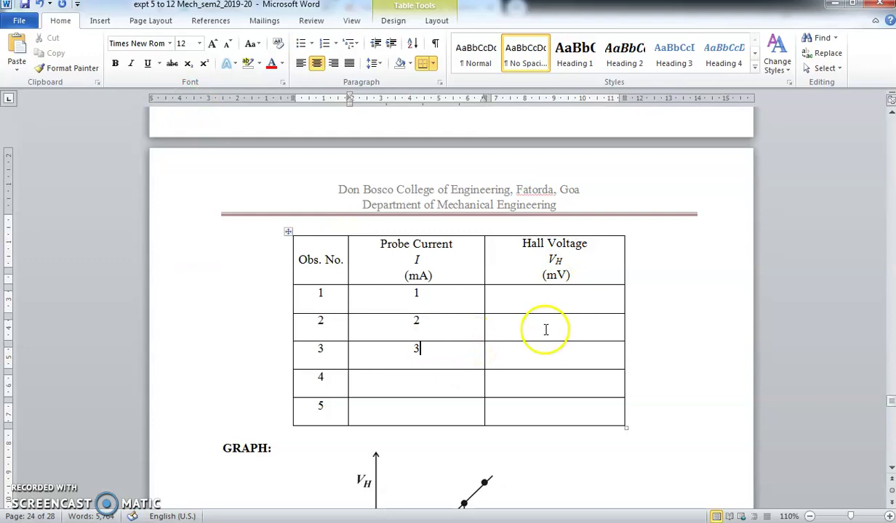
Display the Hall voltage in the browser simulator and record 28.756 mV for observation 1 in the Word manual's table
key(alt+Tab)
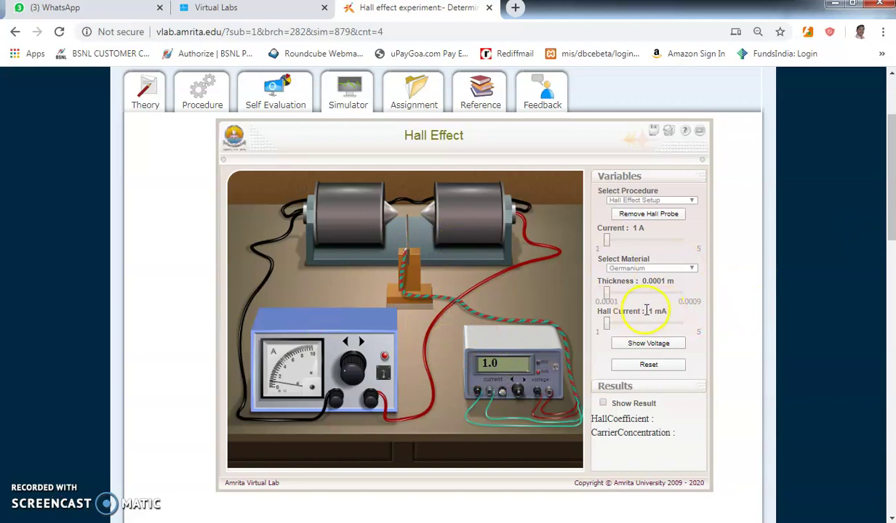
click(651, 346)
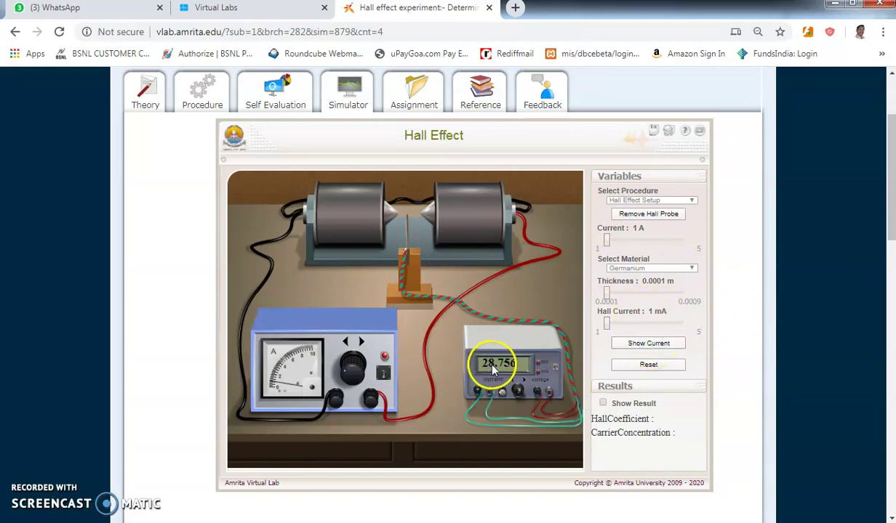
key(alt+Tab)
click(541, 308)
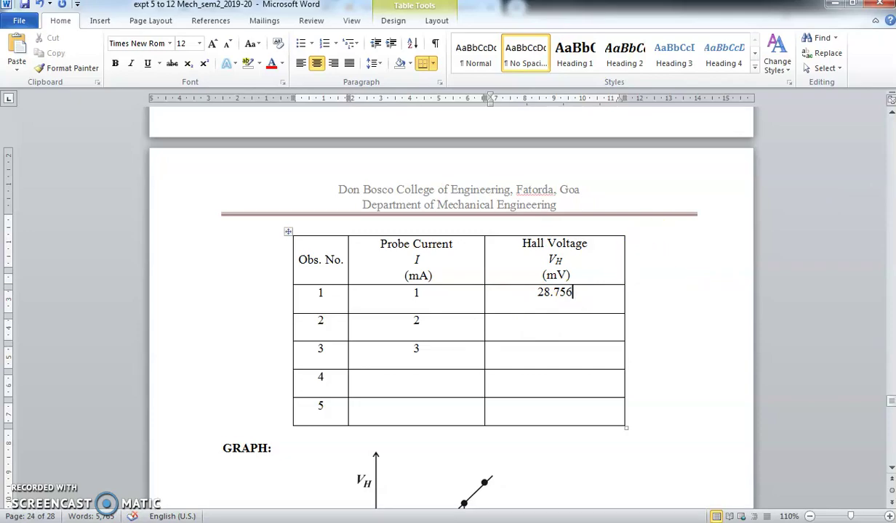
Switch back to the simulator and raise the Hall current first to 2 mA and finally to 4 mA
key(alt+Tab)
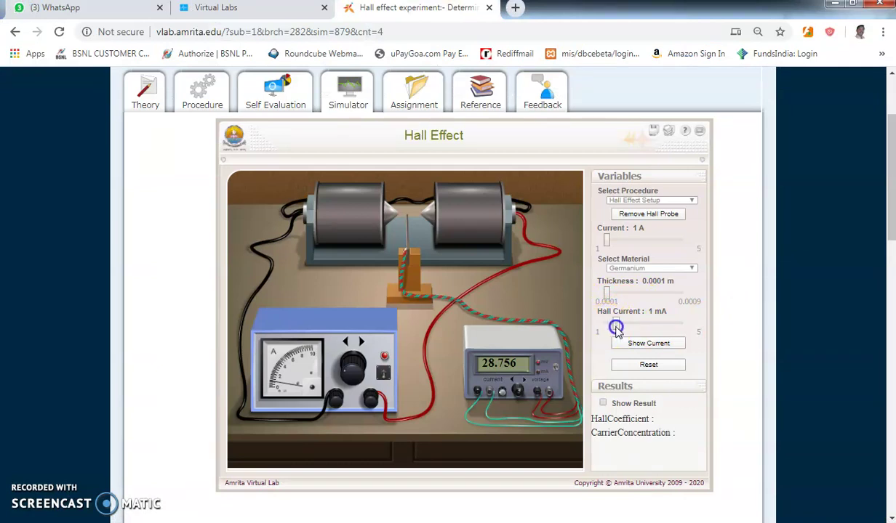
drag(623, 328, 626, 324)
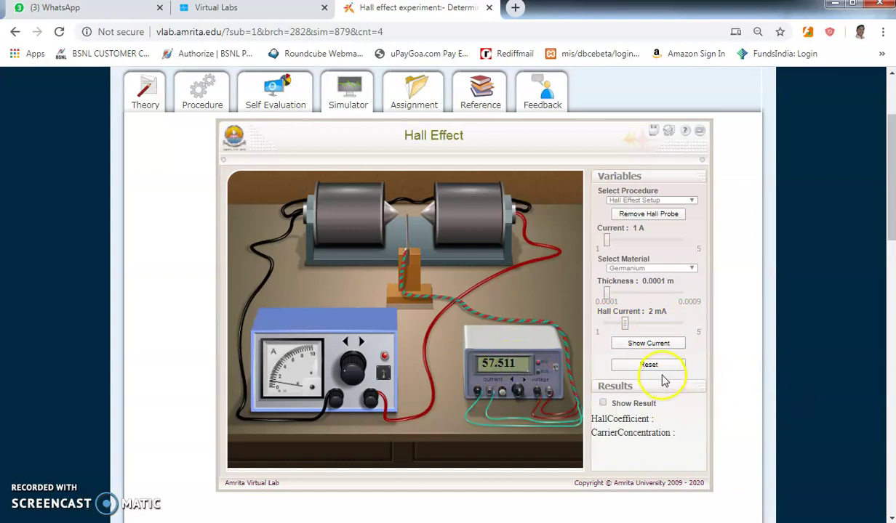
drag(635, 330, 669, 329)
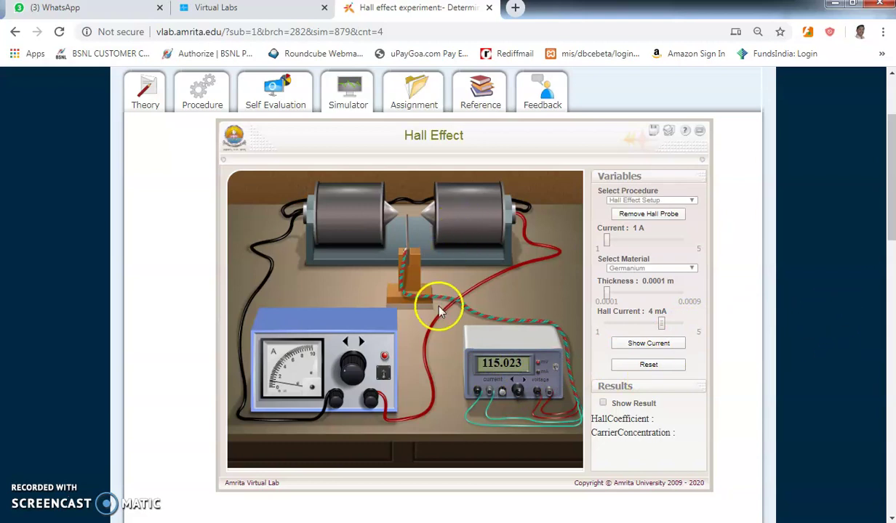
Switch to the Word manual and review the observation table, graph, recorded B and t values, calculation formulas and conclusion blanks
key(alt+Tab)
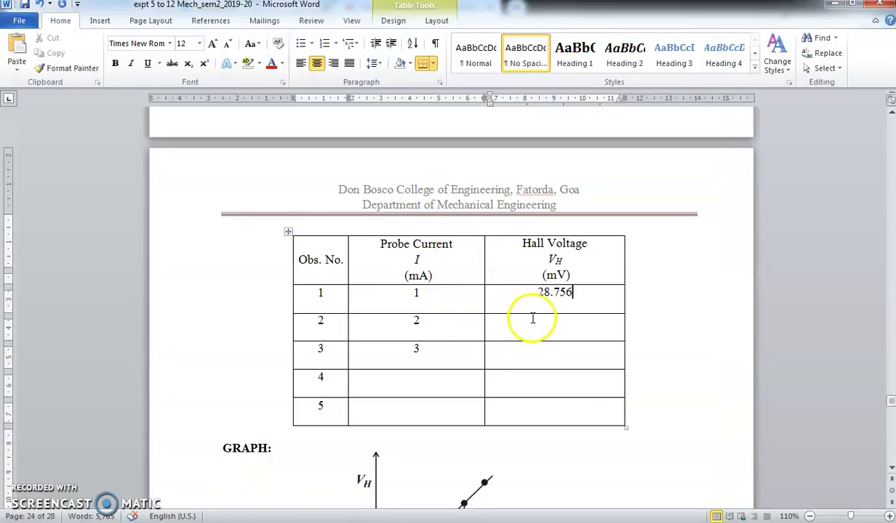
scroll(429, 269, down, 1)
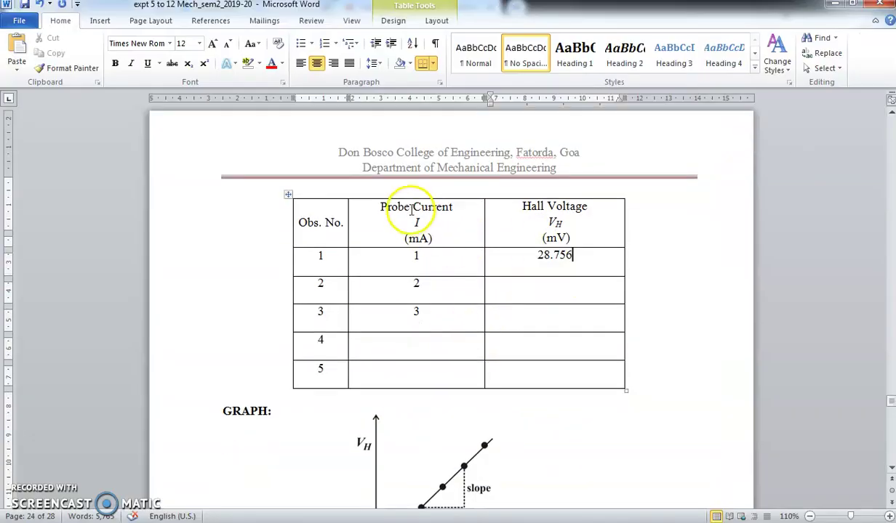
scroll(538, 228, down, 2)
scroll(495, 316, down, 1)
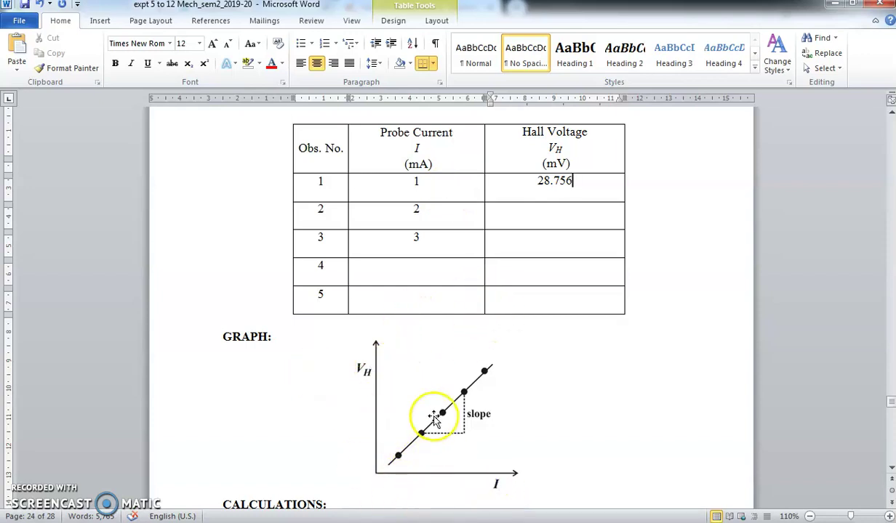
scroll(447, 365, down, 2)
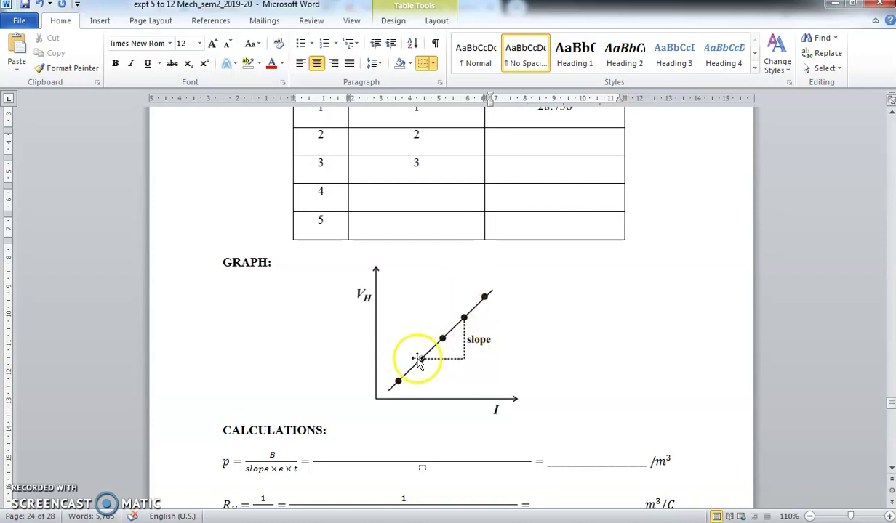
scroll(494, 299, down, 2)
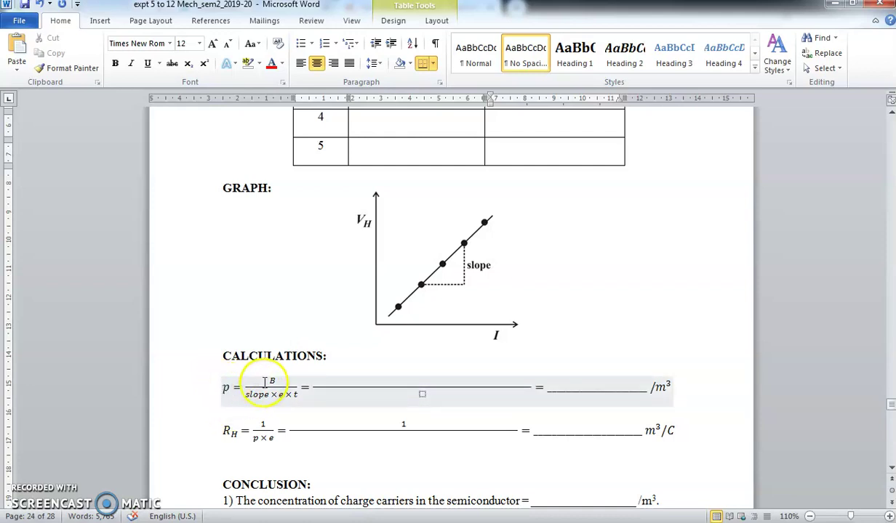
scroll(271, 381, up, 10)
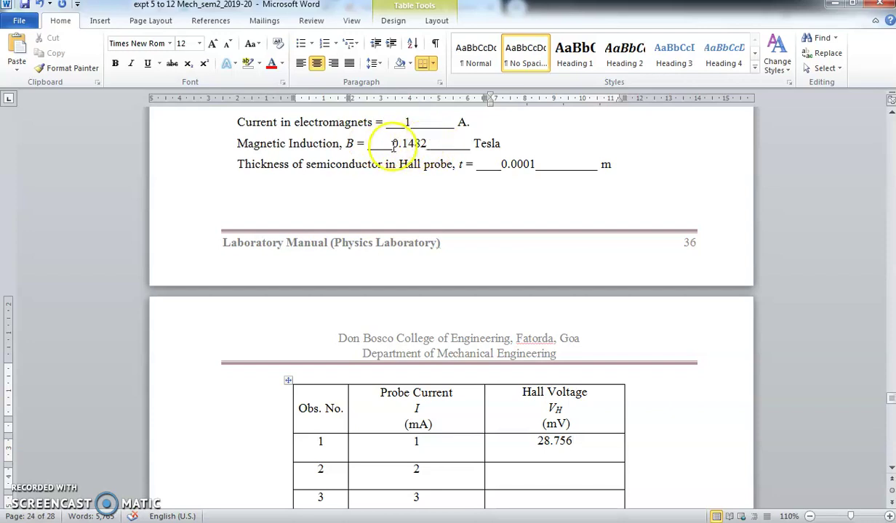
scroll(464, 235, down, 7)
scroll(354, 384, down, 3)
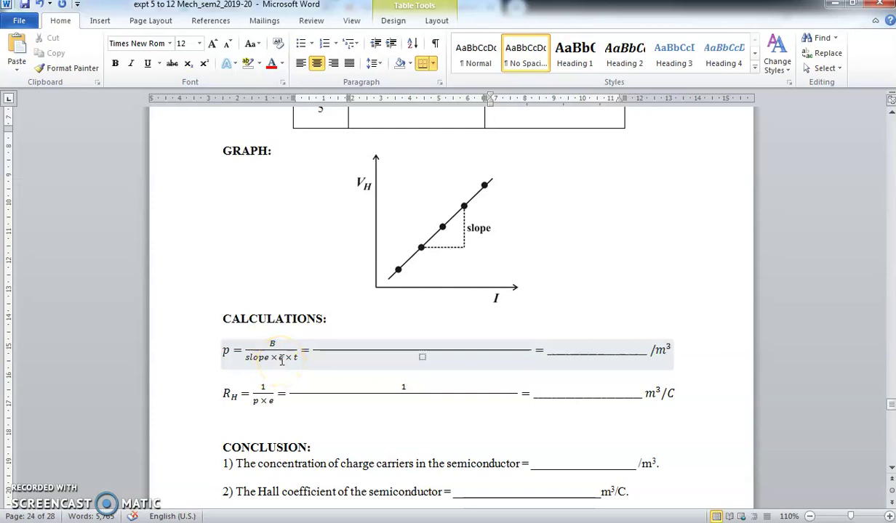
scroll(379, 331, up, 8)
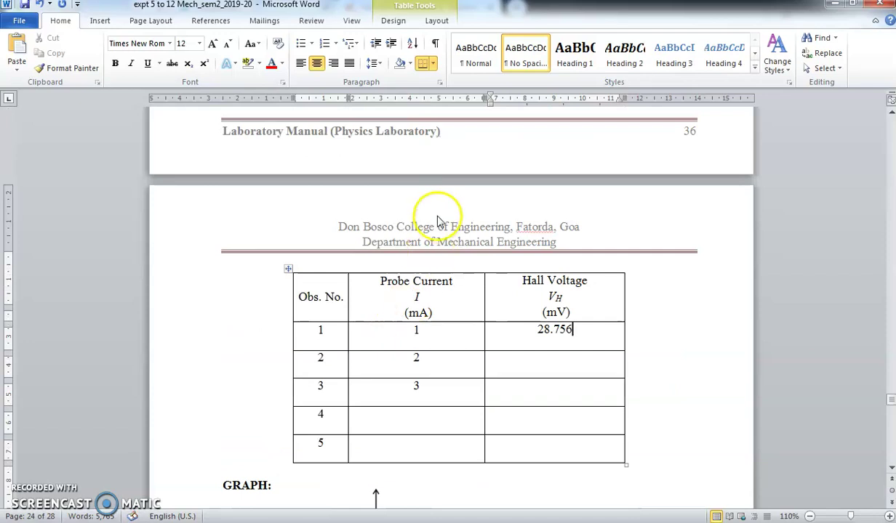
scroll(436, 222, up, 4)
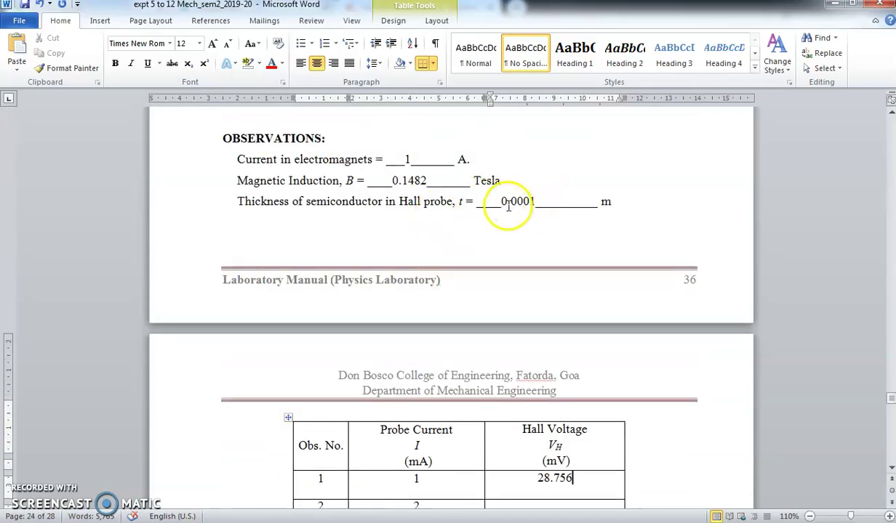
scroll(356, 251, down, 12)
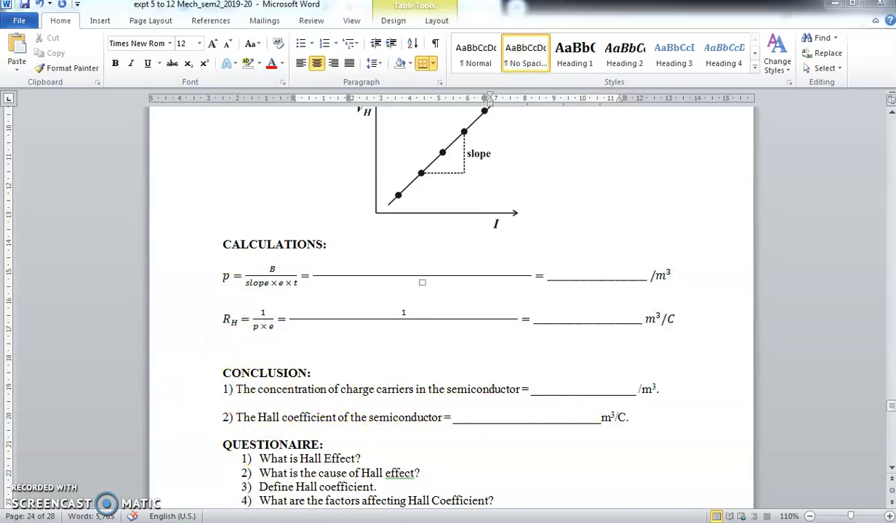
Switch to the browser, search for "iit bombay virtual lab" in a new tab and open the site's Login result
key(alt+Tab)
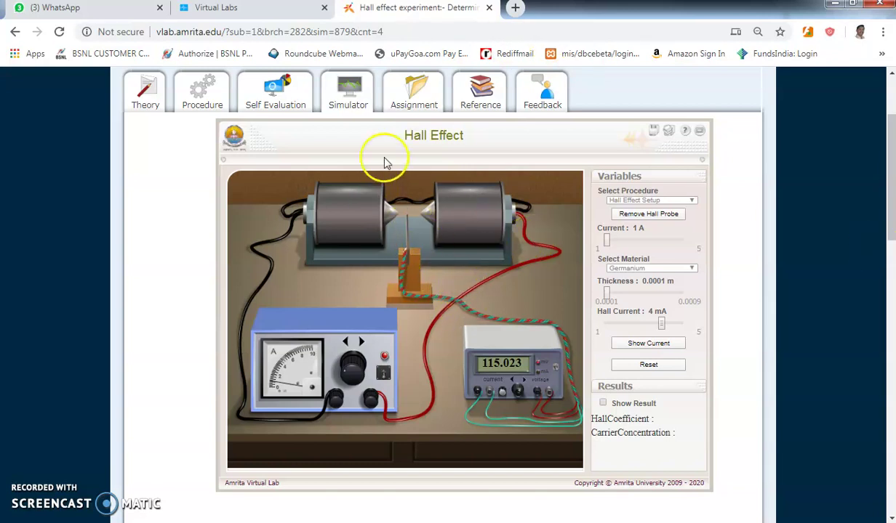
scroll(442, 260, up, 2)
scroll(456, 285, down, 4)
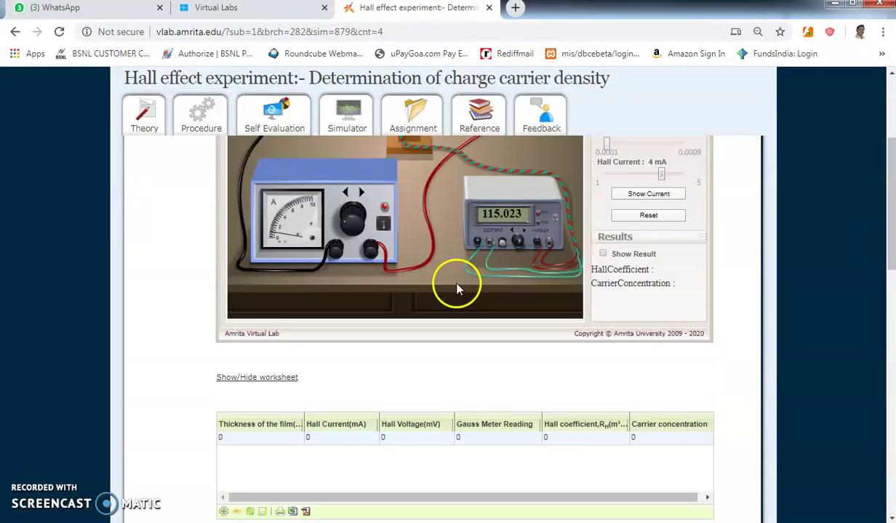
scroll(456, 286, up, 3)
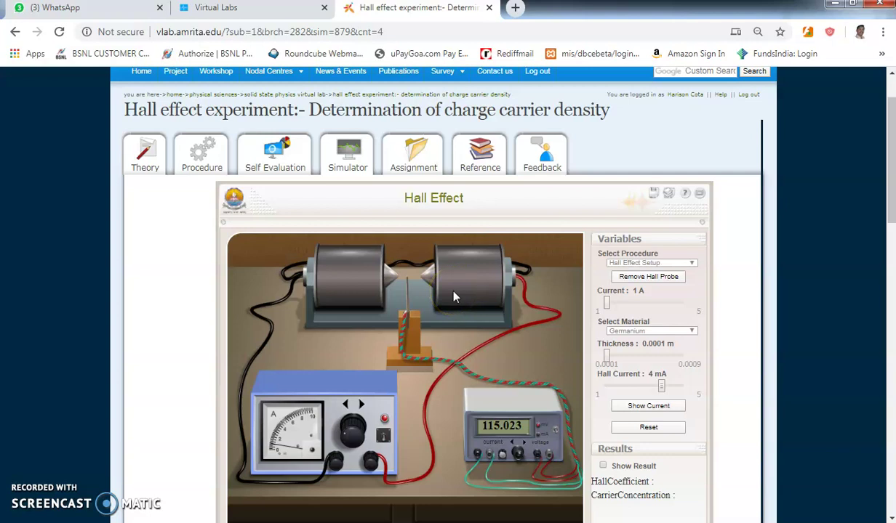
scroll(454, 297, down, 1)
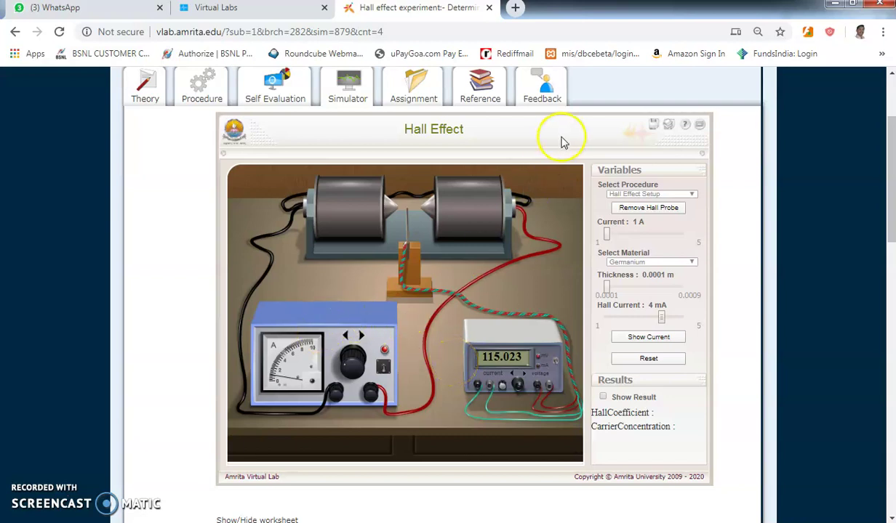
scroll(561, 138, up, 1)
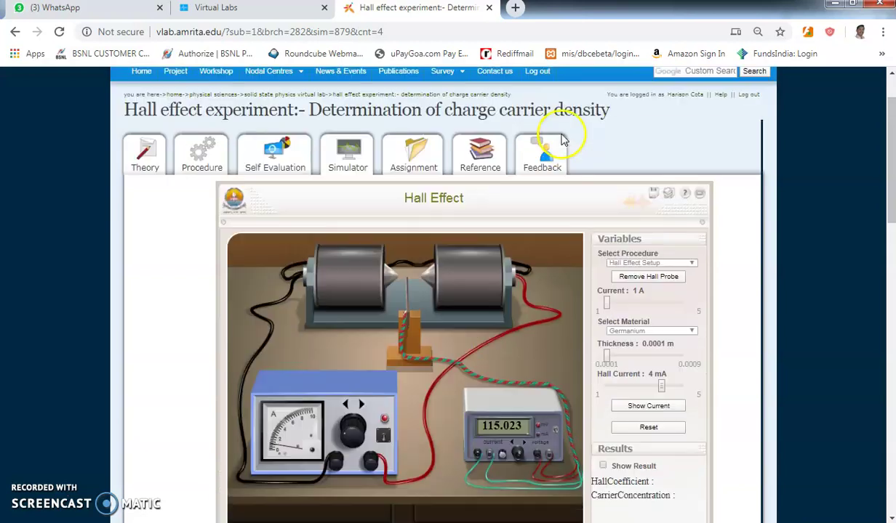
click(517, 9)
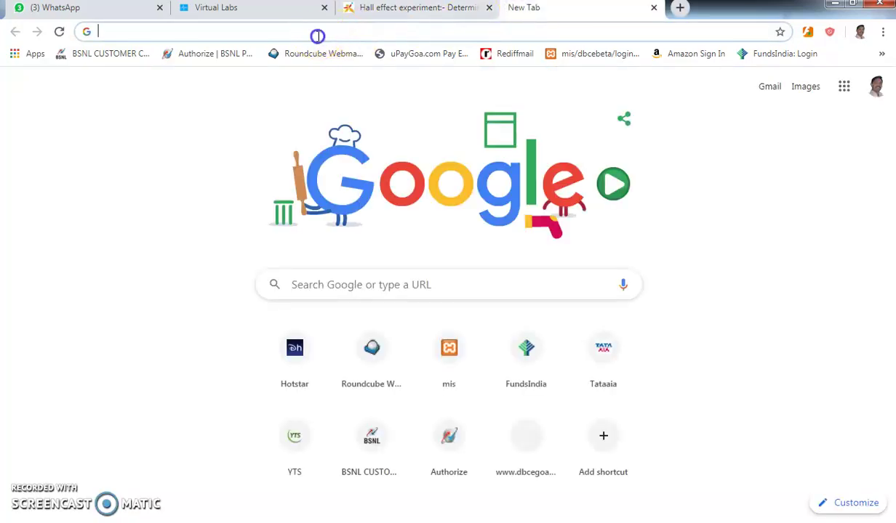
text(ii)
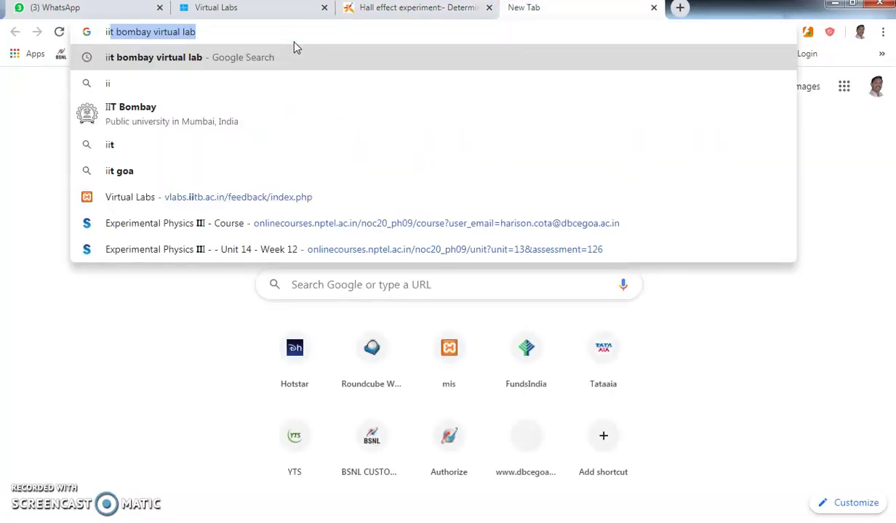
click(206, 32)
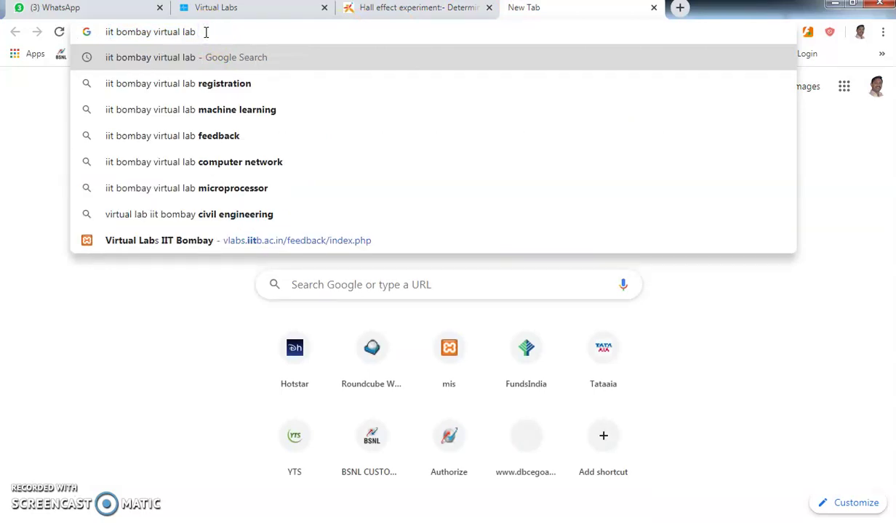
key(Return)
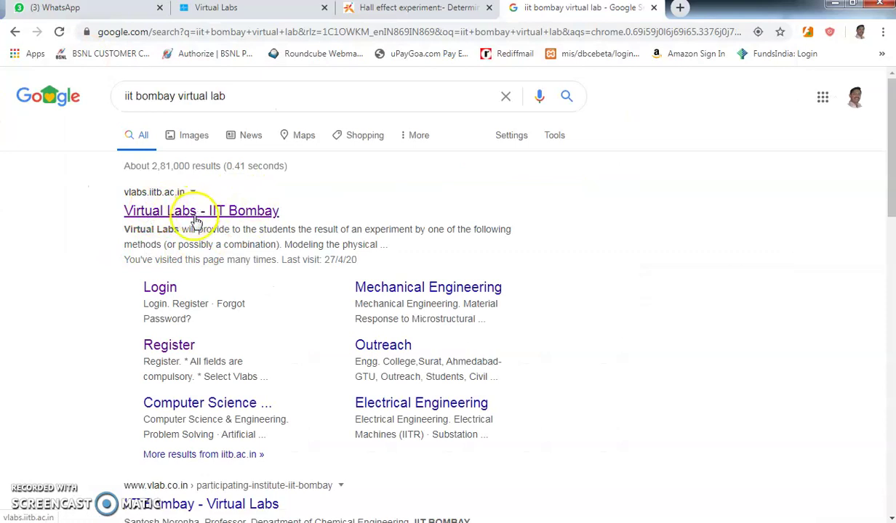
click(152, 287)
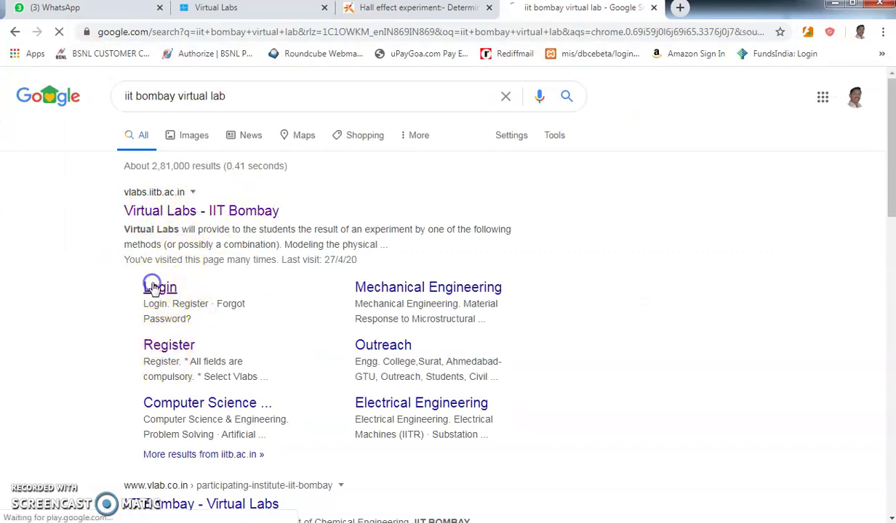
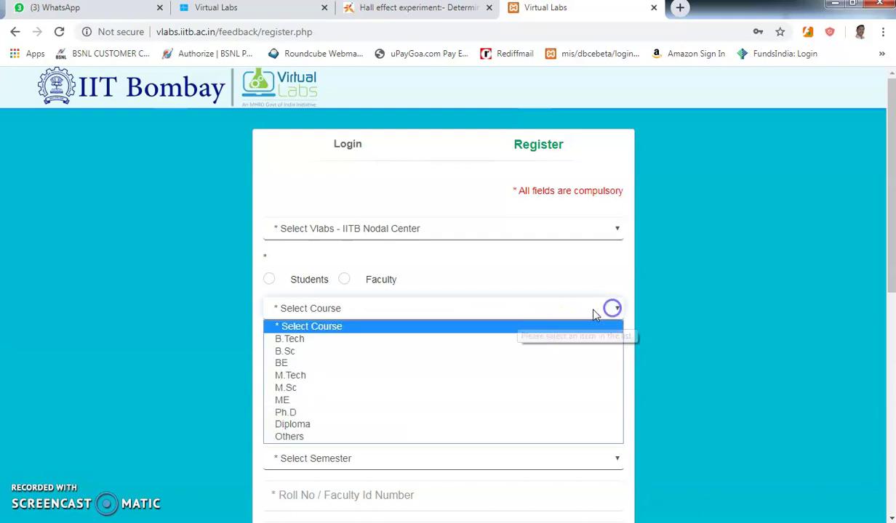
In the registration form, choose BE as the course and 89 DON BOSCO COLLEGE OF ENGINEERING, Goa as the nodal center
click(290, 363)
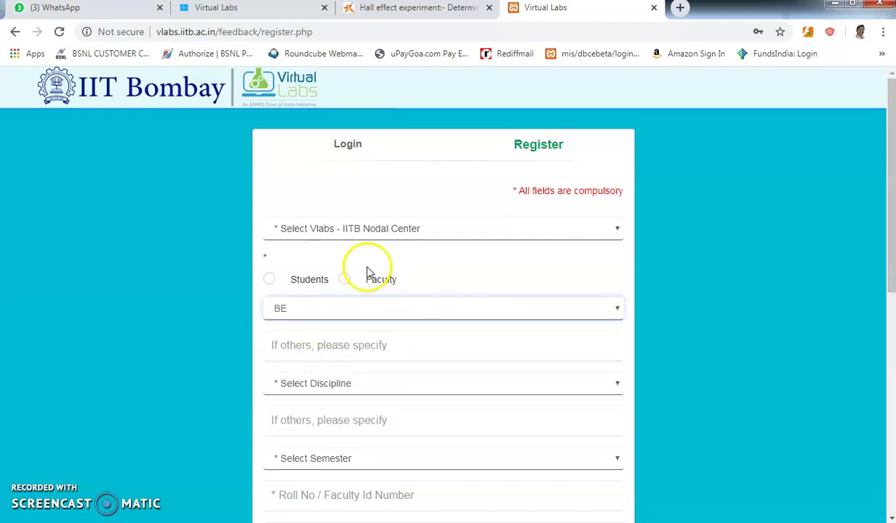
click(404, 228)
scroll(291, 407, down, 10)
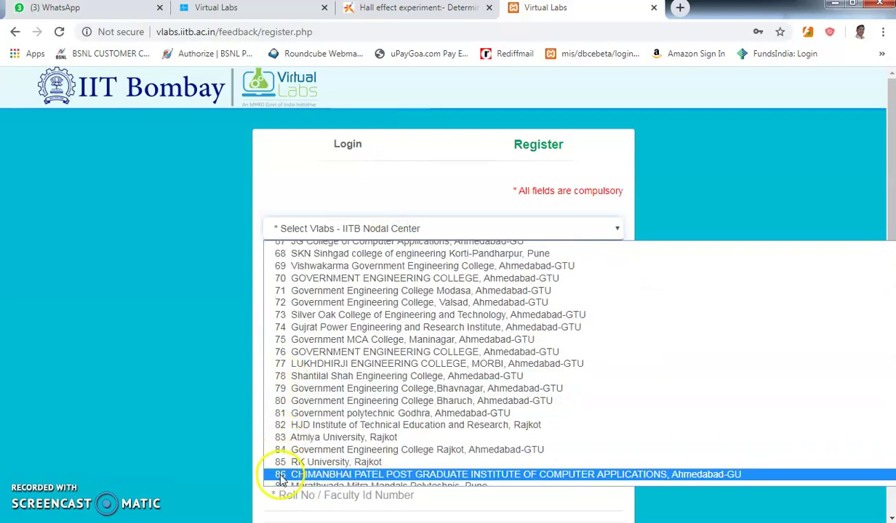
scroll(282, 451, down, 4)
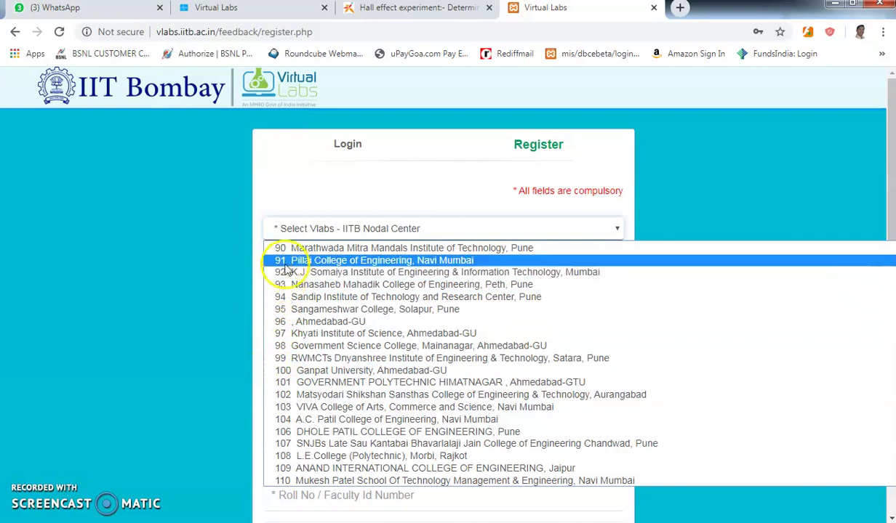
scroll(284, 284, up, 3)
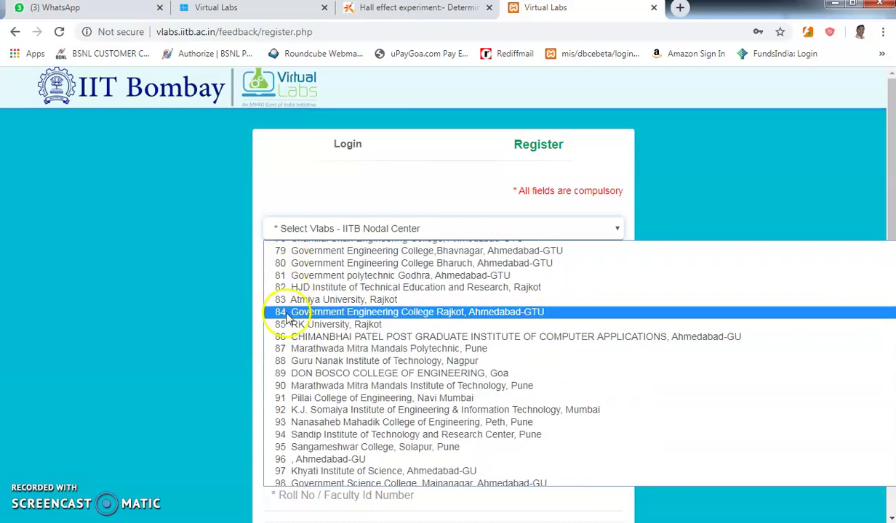
click(283, 374)
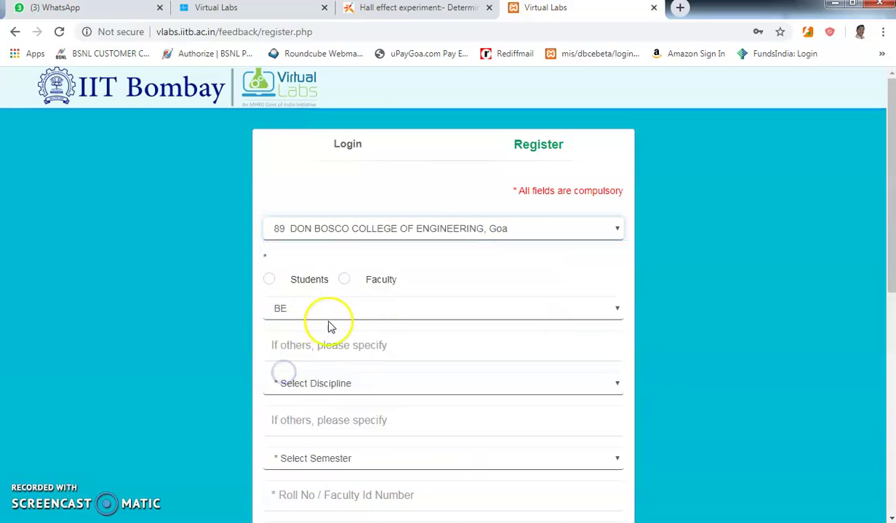
In the registration form, choose Physics as the discipline and Semester II as the semester
click(339, 385)
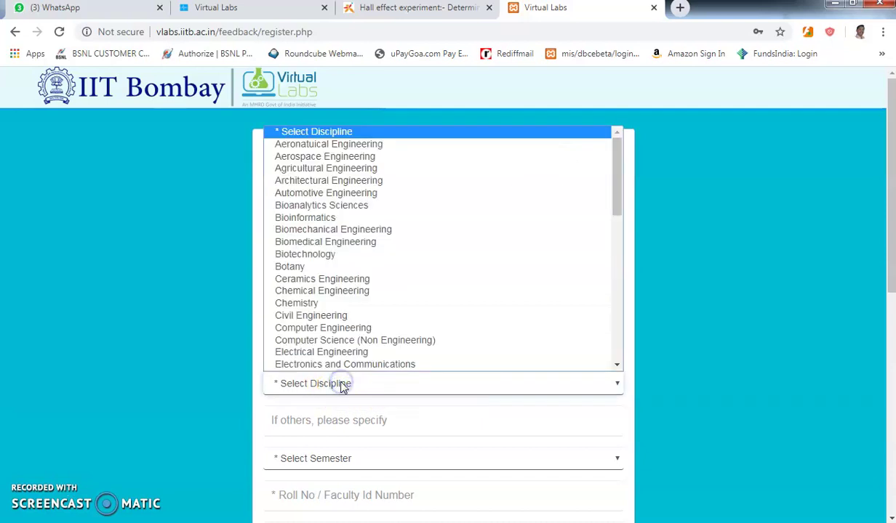
scroll(334, 364, down, 1)
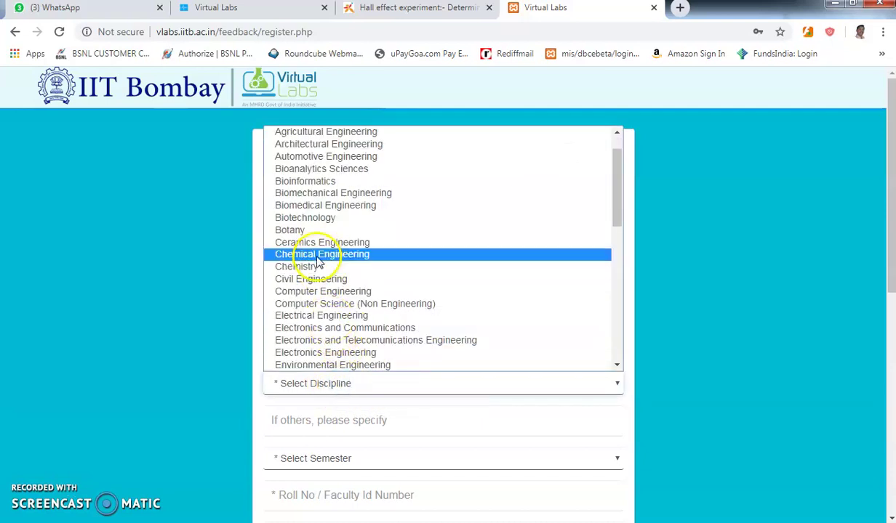
scroll(313, 269, down, 10)
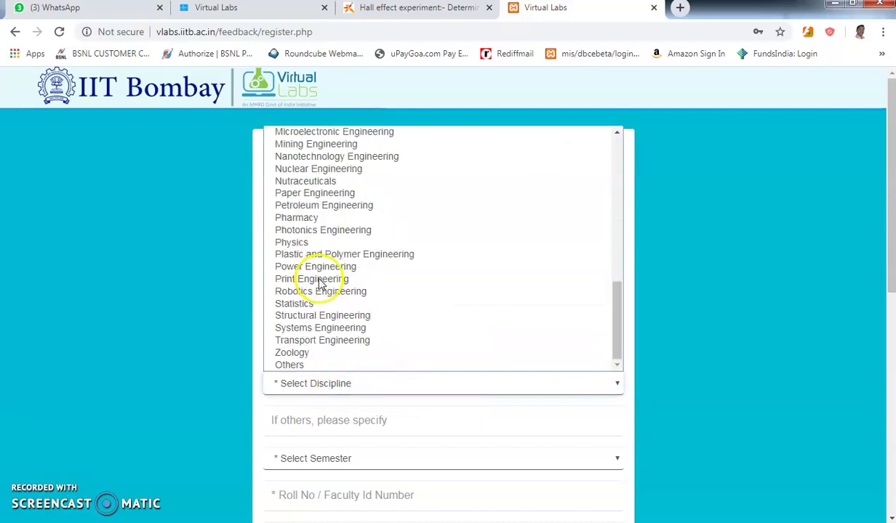
click(300, 242)
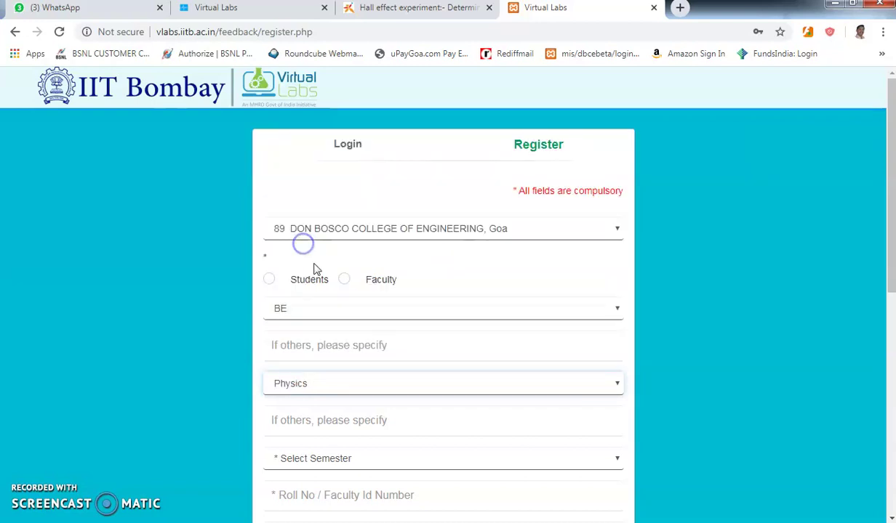
scroll(346, 398, down, 2)
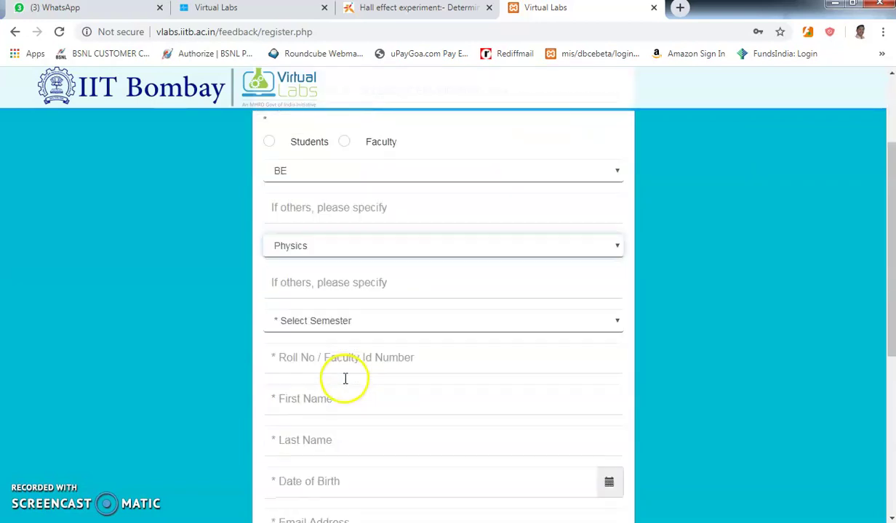
click(305, 325)
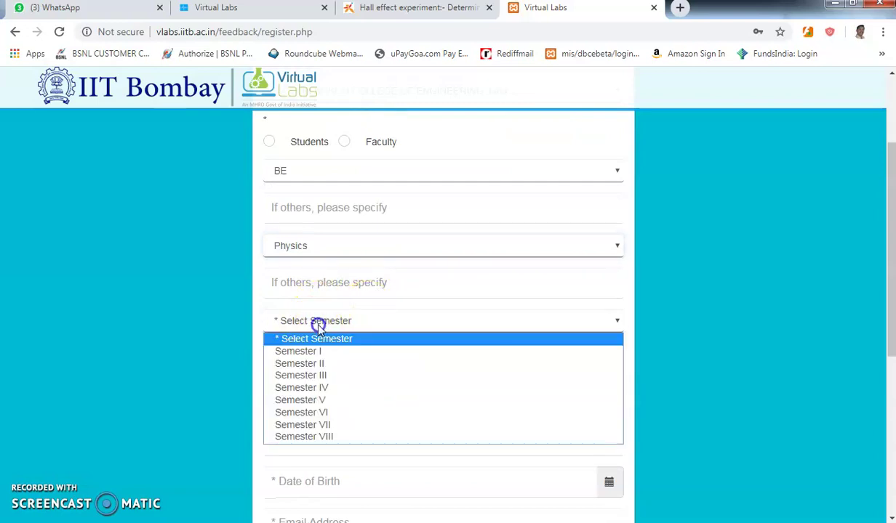
click(318, 363)
Review the remaining registration fields, from roll number and personal details to the password, validation code and submission area
scroll(408, 324, down, 1)
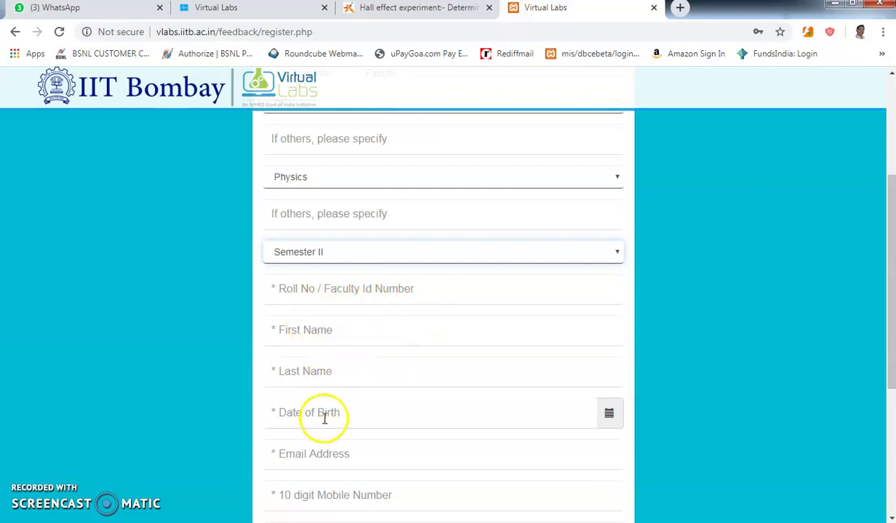
scroll(325, 415, down, 1)
scroll(329, 397, down, 1)
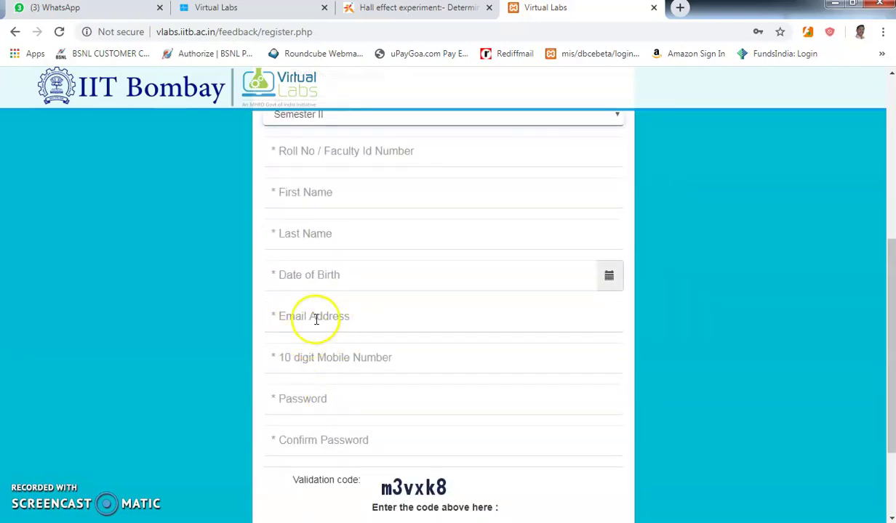
scroll(367, 313, down, 1)
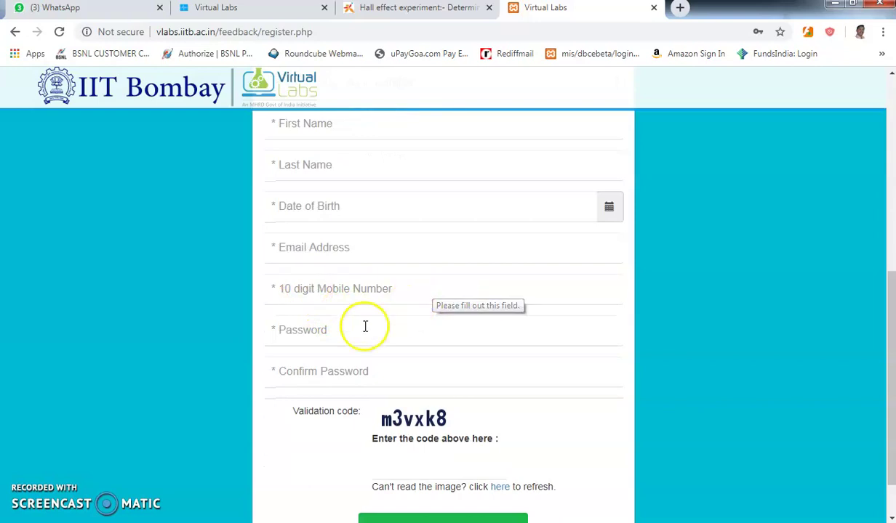
scroll(403, 377, down, 1)
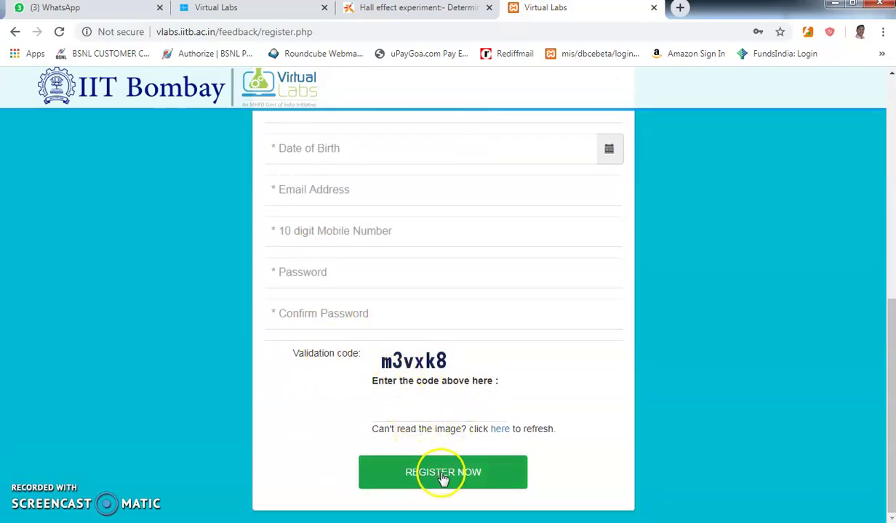
scroll(490, 406, up, 6)
scroll(484, 411, up, 1)
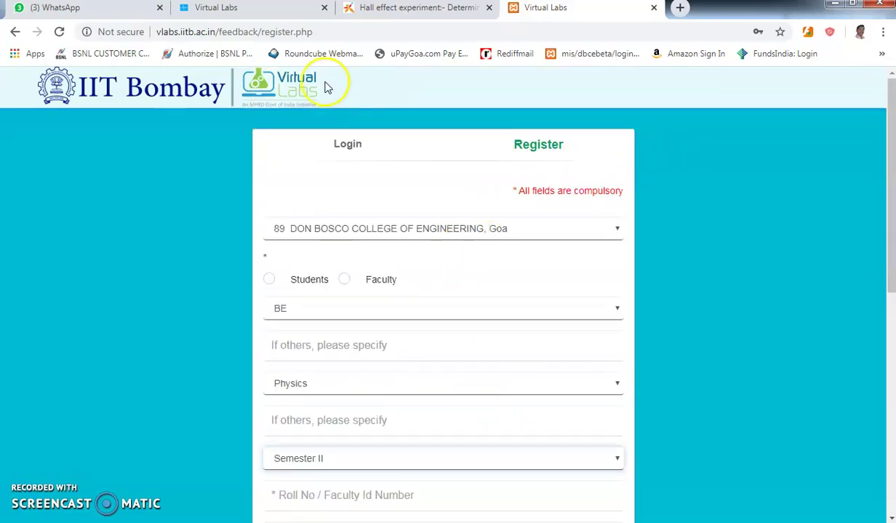
Switch from registration to login and sign in with the account's e-mail address and password
click(348, 146)
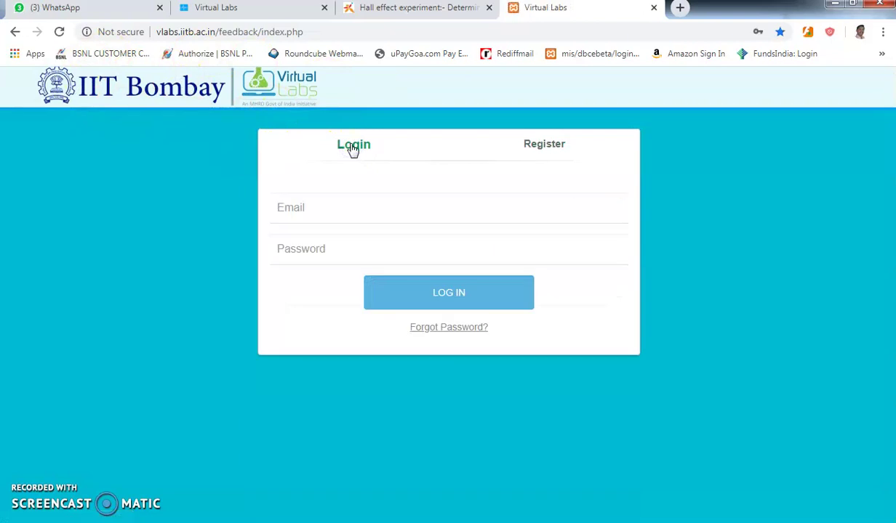
click(387, 212)
click(333, 246)
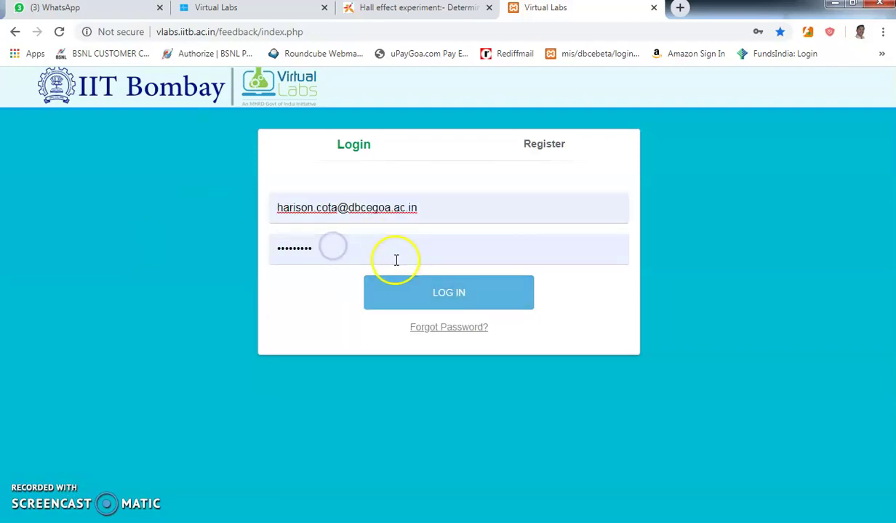
click(456, 296)
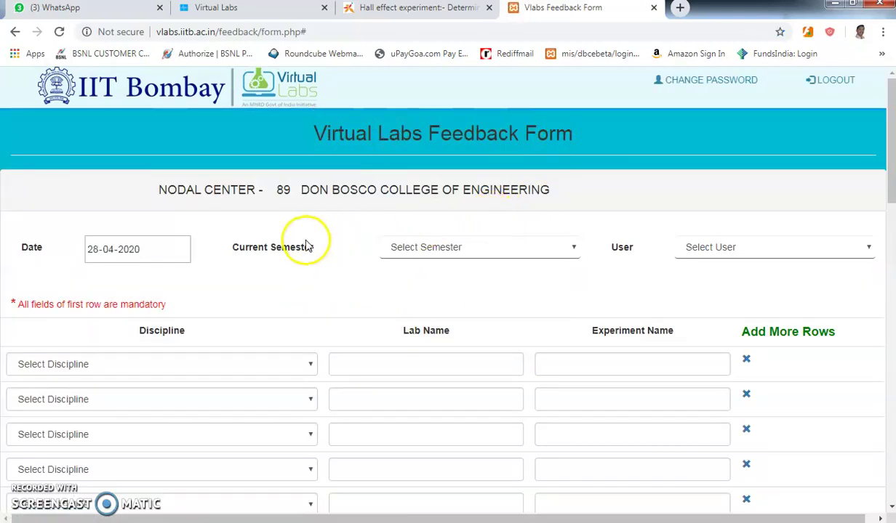
In the feedback form, set the current semester to Semester II and the user to Workshop User
click(499, 251)
click(452, 288)
click(804, 253)
click(742, 279)
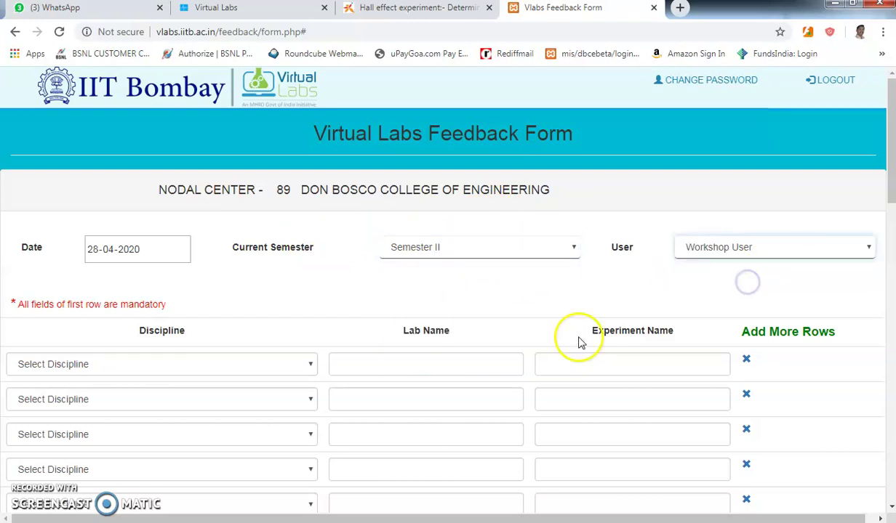
Set the first row's discipline to Physical Sciences and copy "Solid State Physics Virtual Lab" from the lab list into its lab name
click(121, 366)
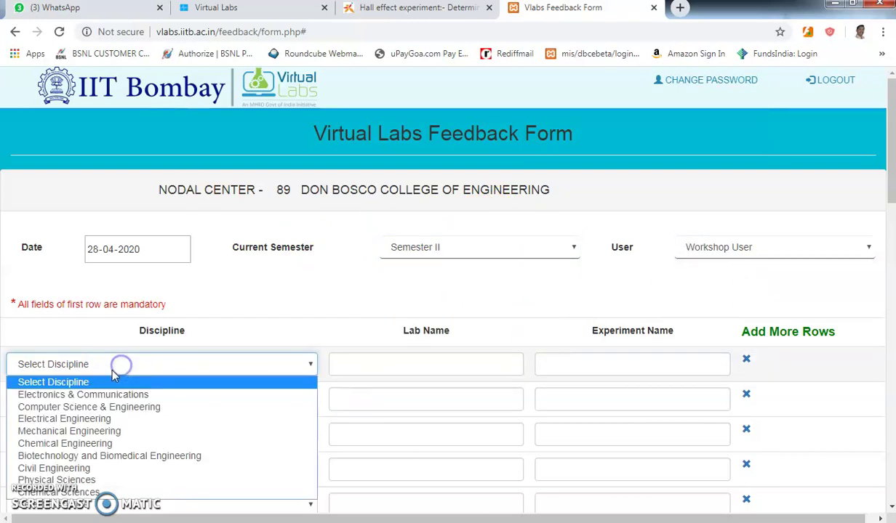
click(105, 478)
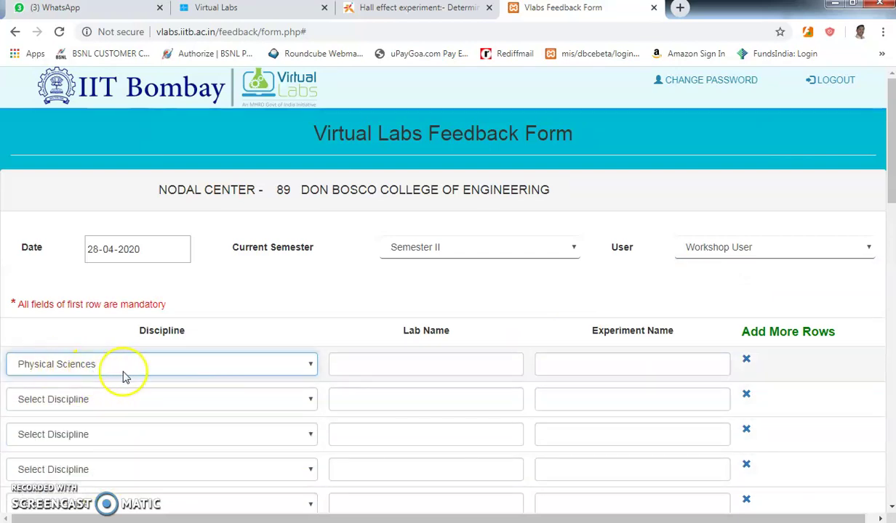
click(404, 368)
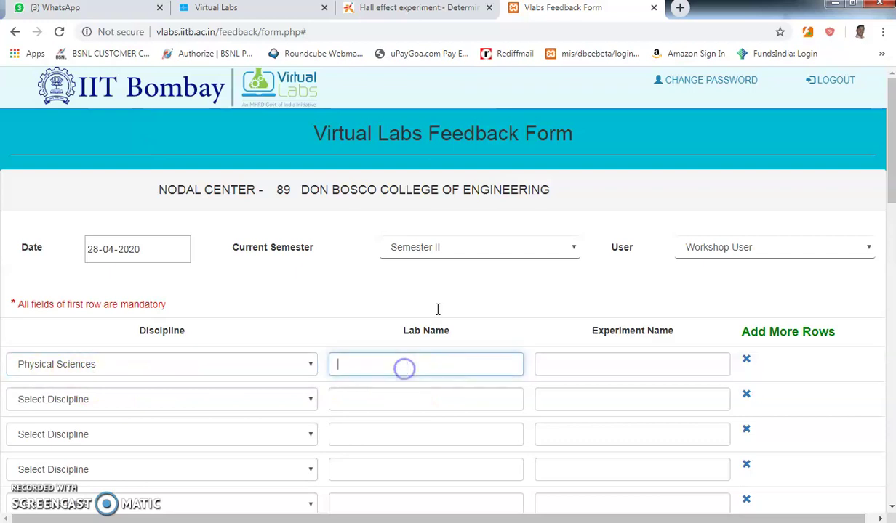
click(241, 13)
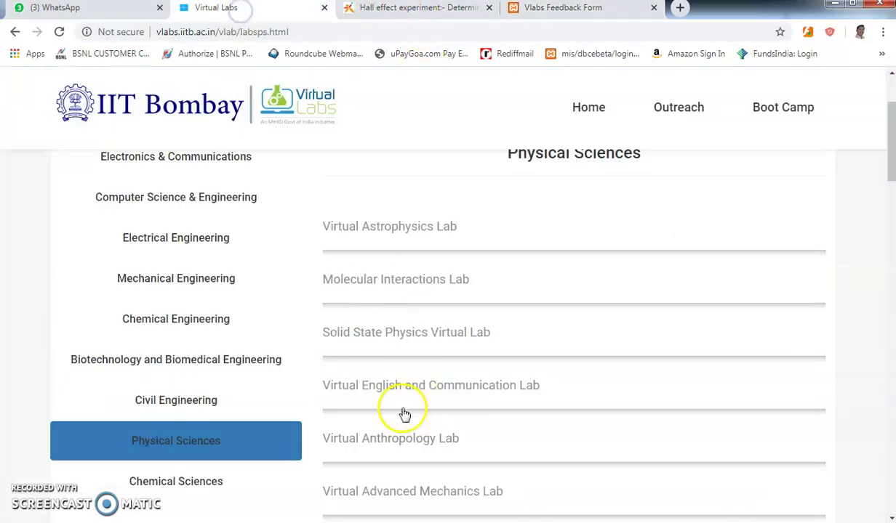
drag(318, 340, 476, 342)
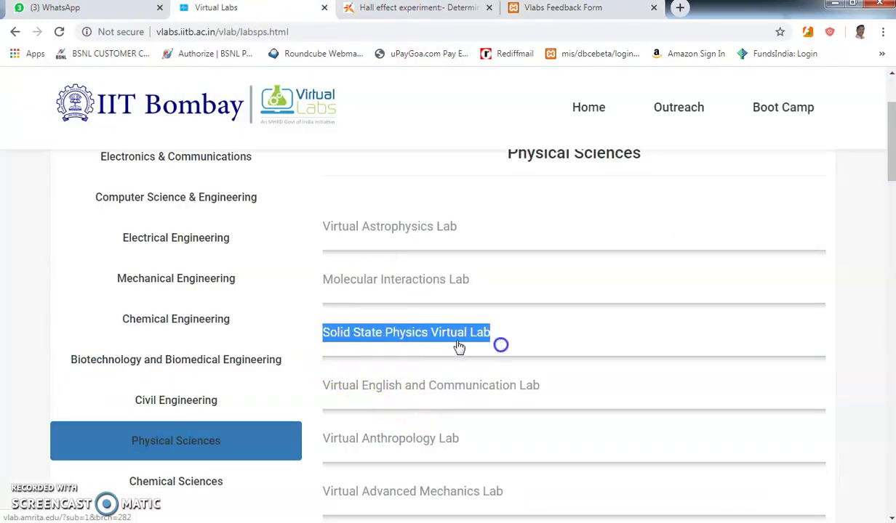
right_click(434, 340)
click(460, 243)
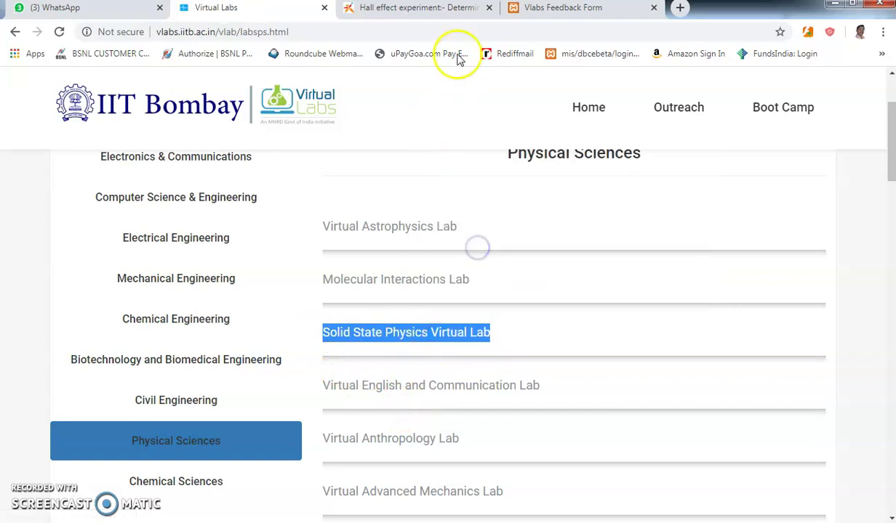
click(587, 8)
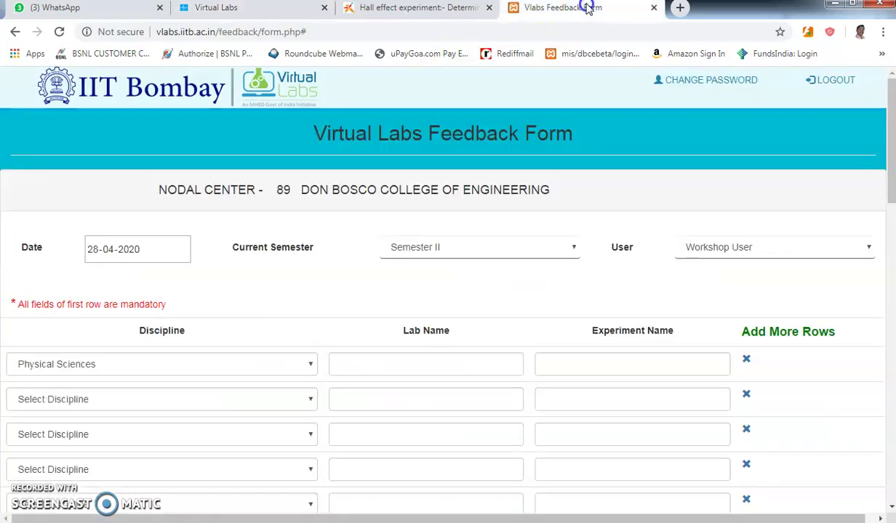
right_click(401, 367)
click(438, 261)
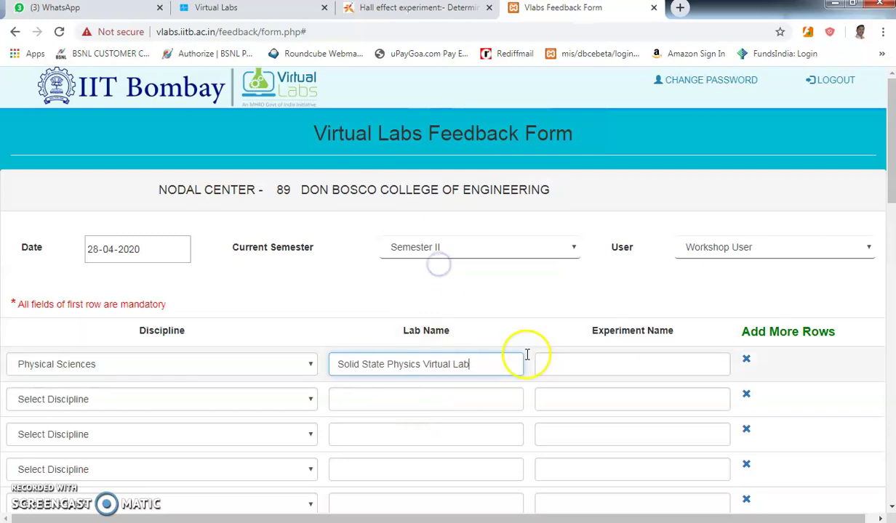
Copy the title "Hall effect experiment:- Determination of charge carrier density" from the simulator page into the first row's experiment name
click(397, 9)
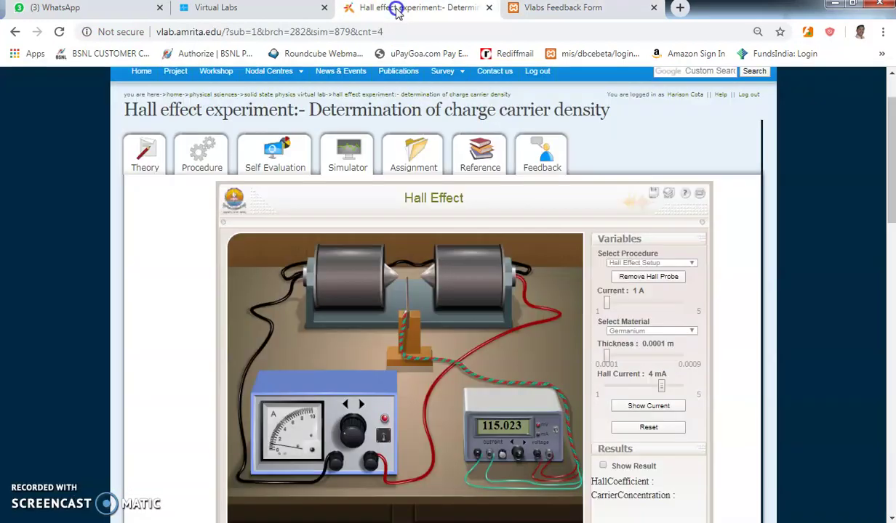
drag(122, 120, 603, 111)
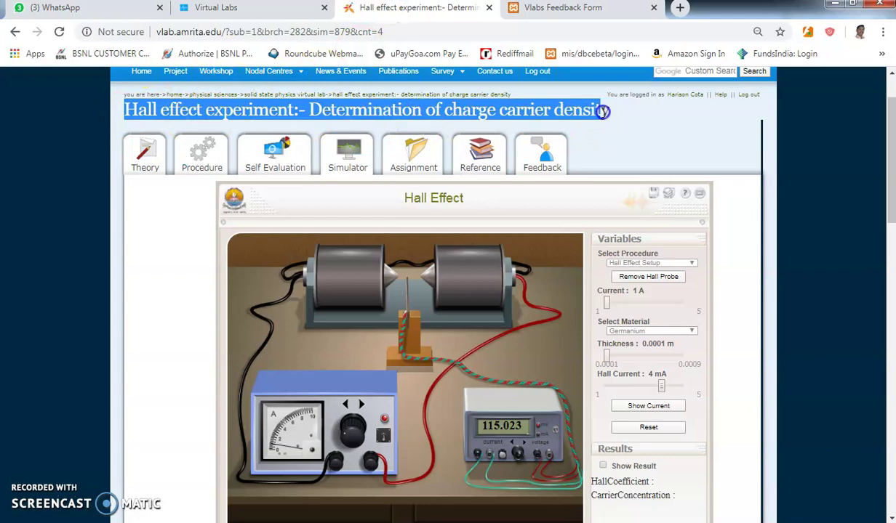
right_click(434, 113)
click(468, 129)
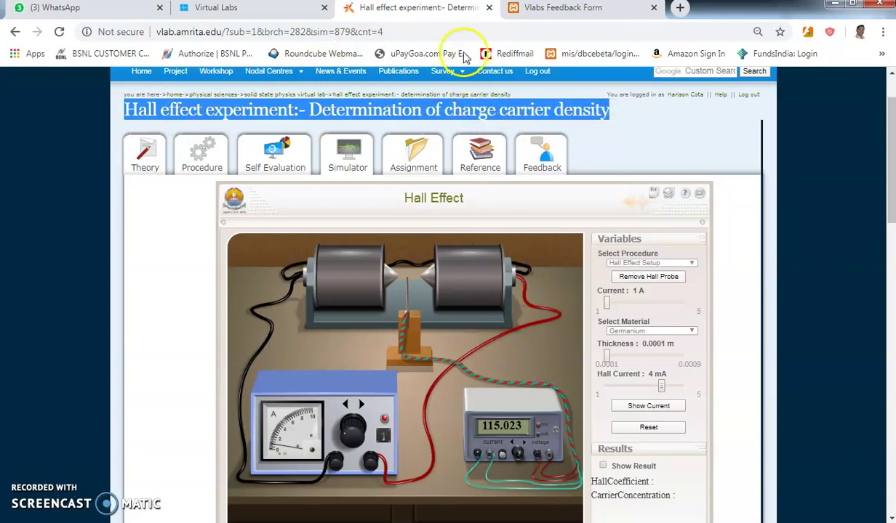
click(534, 8)
click(614, 367)
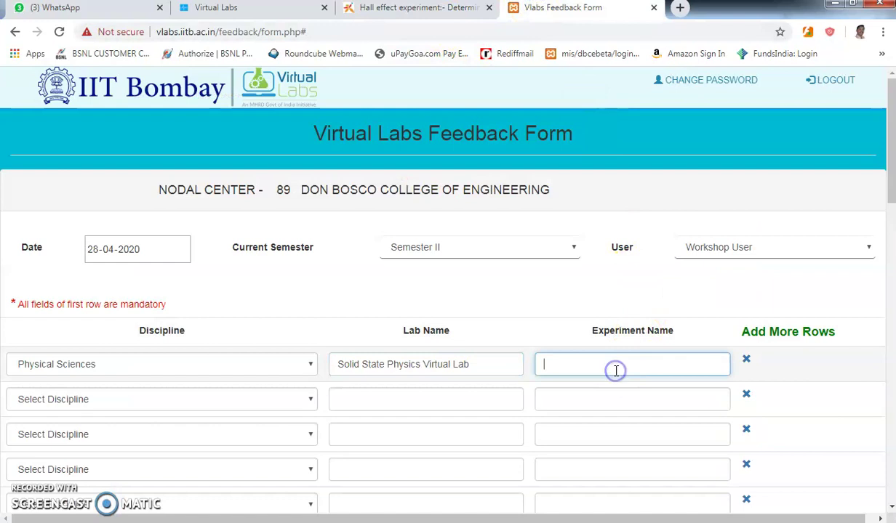
right_click(615, 369)
click(647, 263)
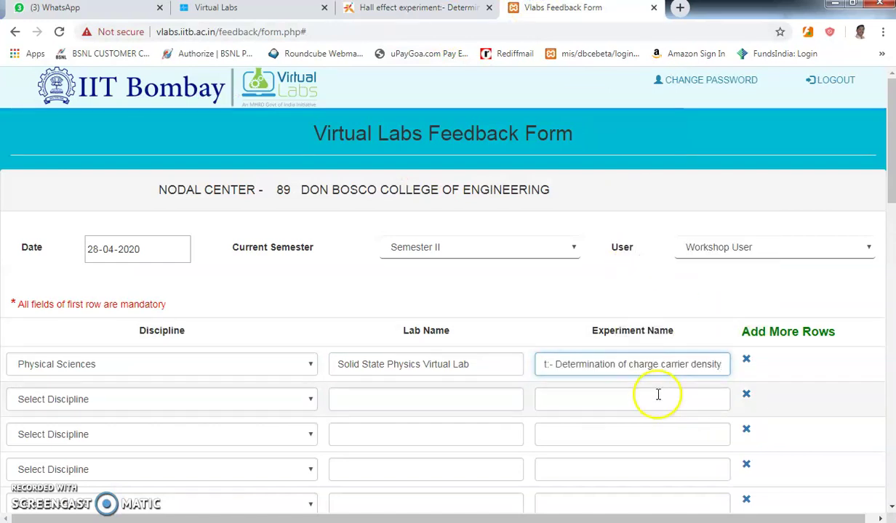
Examine the remaining experiment rows of the feedback form and compare them with the Physical Sciences lab list
scroll(658, 394, down, 2)
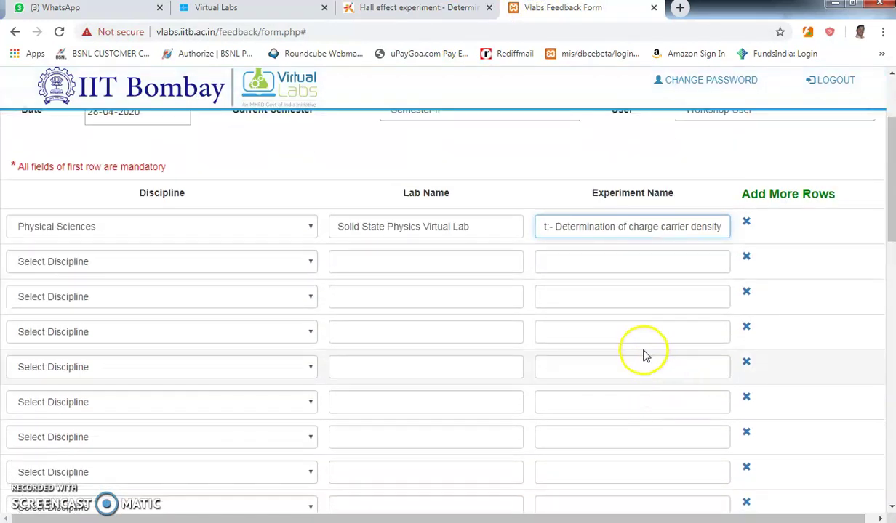
scroll(357, 296, down, 3)
scroll(391, 283, up, 4)
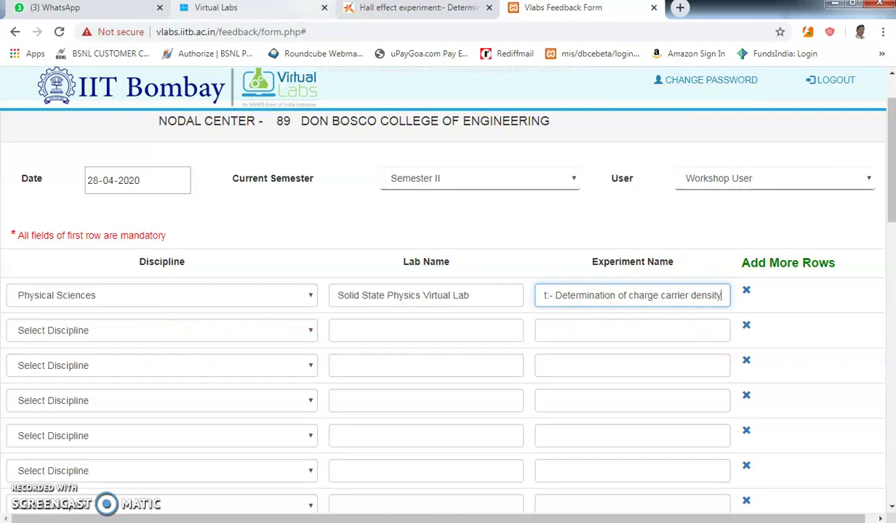
click(249, 13)
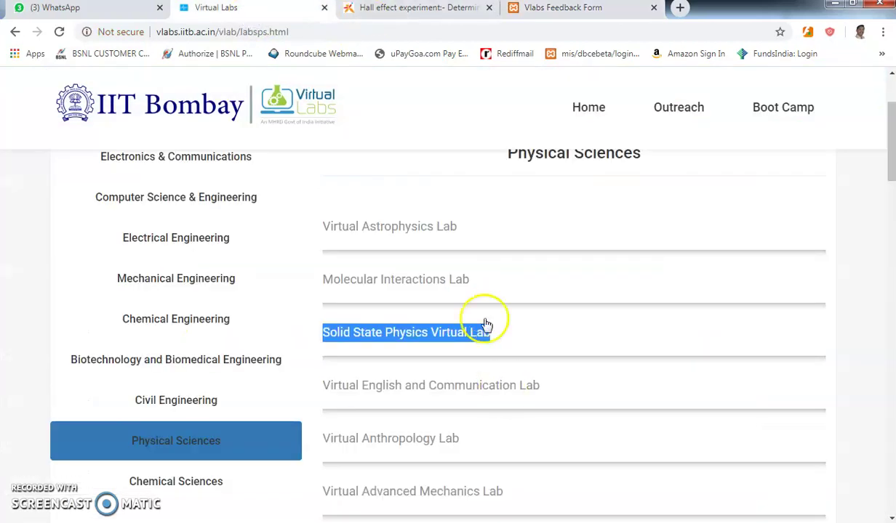
click(411, 10)
click(216, 9)
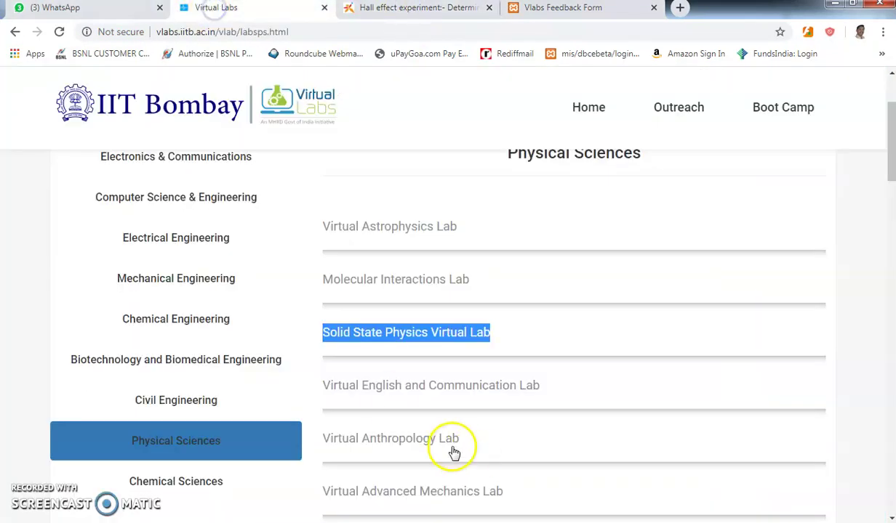
scroll(453, 452, down, 1)
click(588, 8)
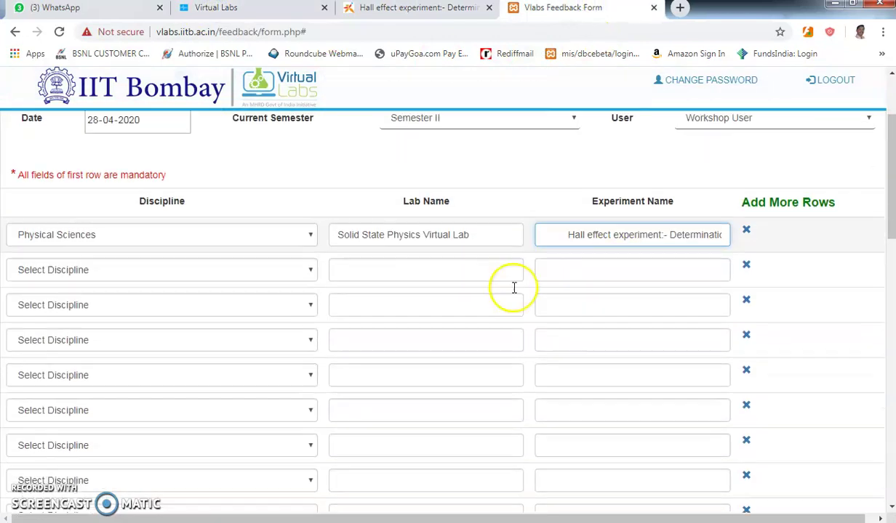
Review the feedback form's questionnaire, from the rating and yes/no questions through the comment fields to the submission area
scroll(513, 288, down, 1)
scroll(632, 248, down, 5)
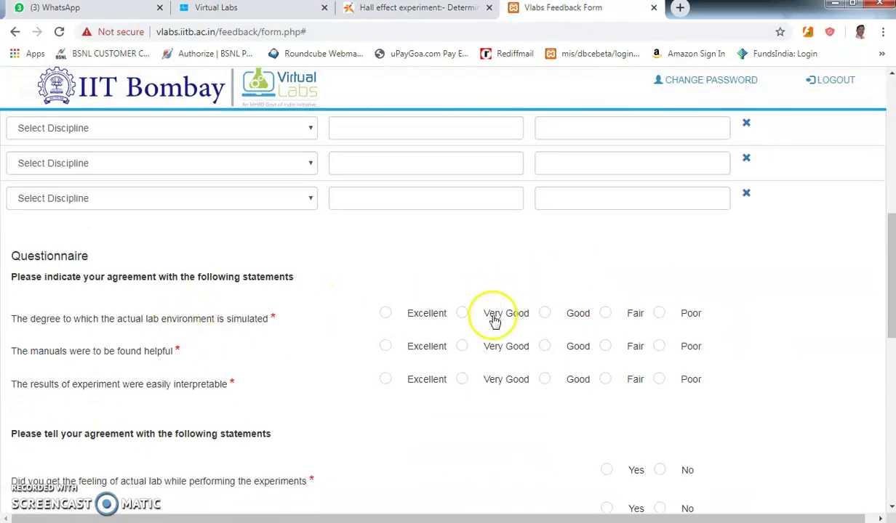
scroll(526, 354, down, 2)
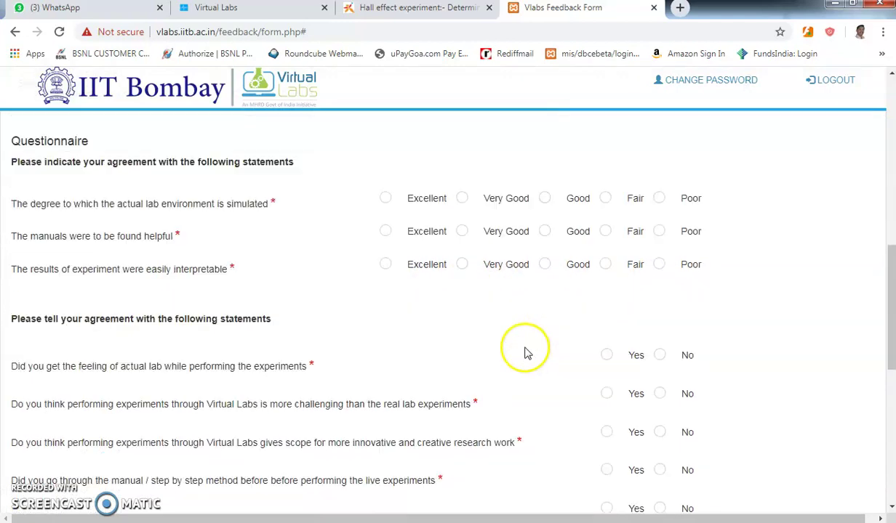
scroll(618, 374, down, 1)
scroll(636, 374, down, 3)
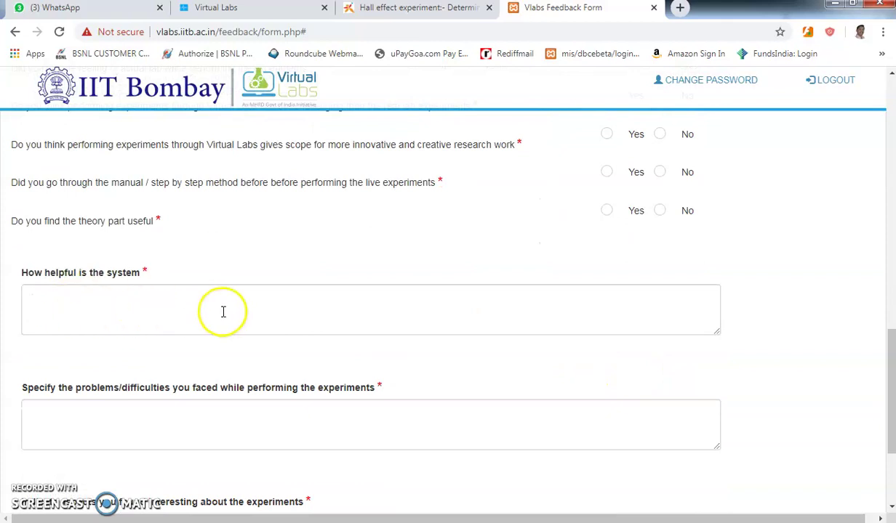
scroll(320, 411, down, 3)
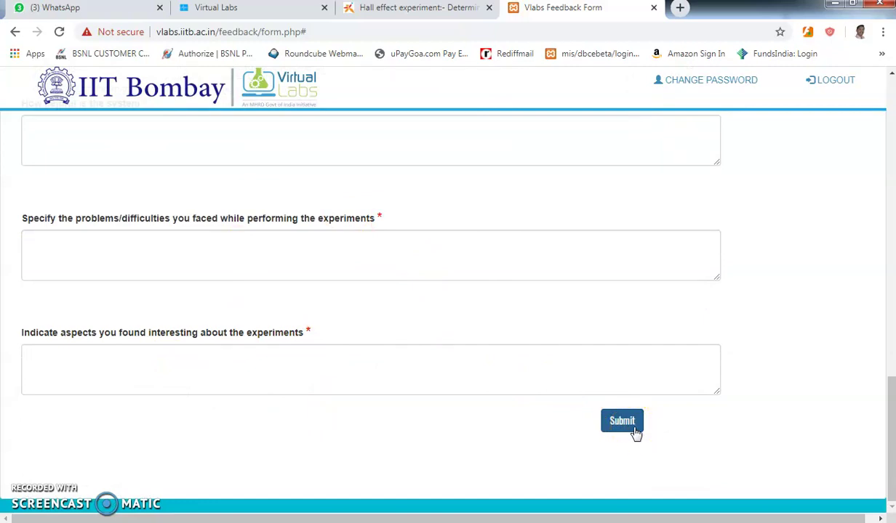
click(634, 429)
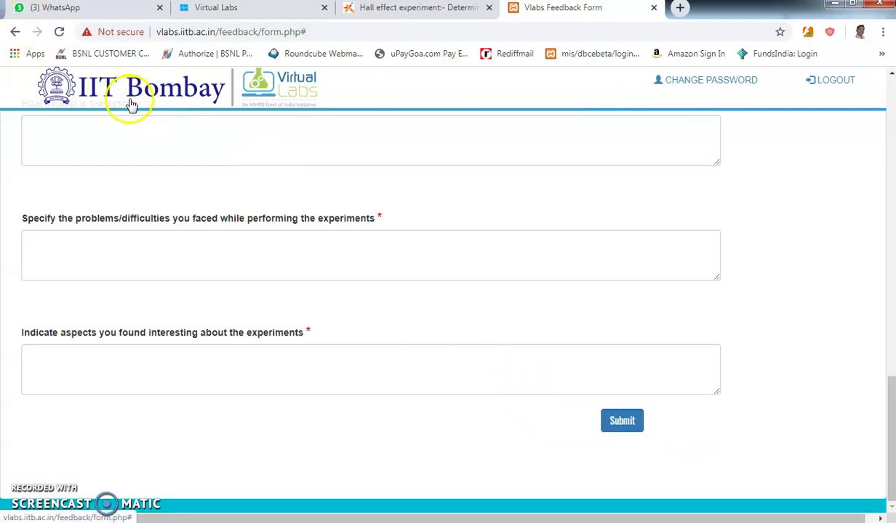
Check the Hall Effect simulator page, and return to the start of the feedback form to review the first row
click(405, 8)
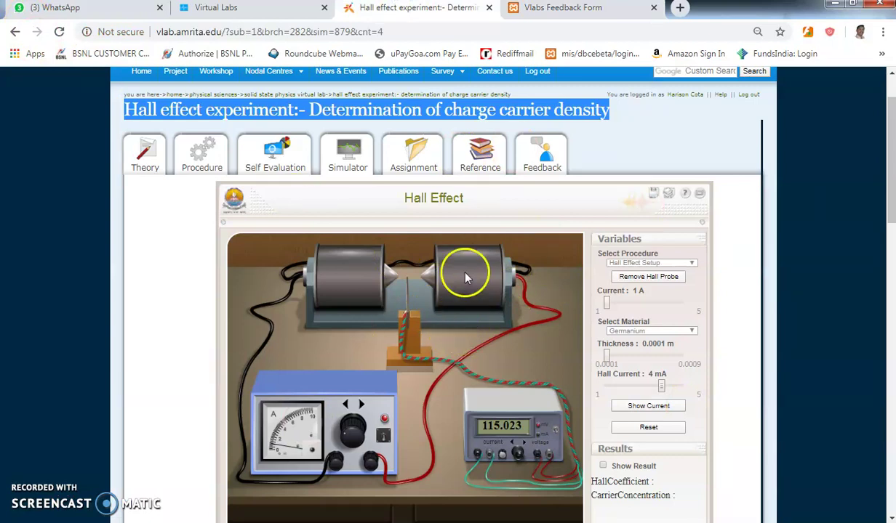
click(540, 9)
scroll(386, 264, up, 10)
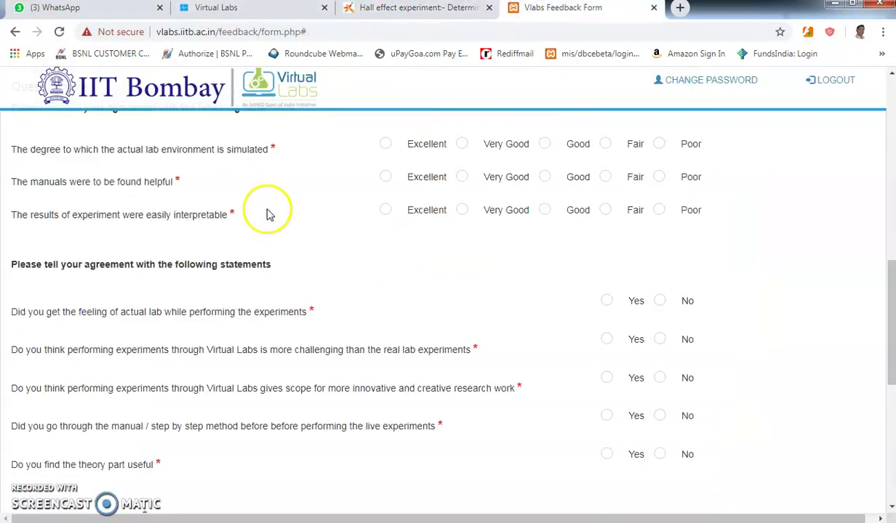
scroll(534, 338, up, 10)
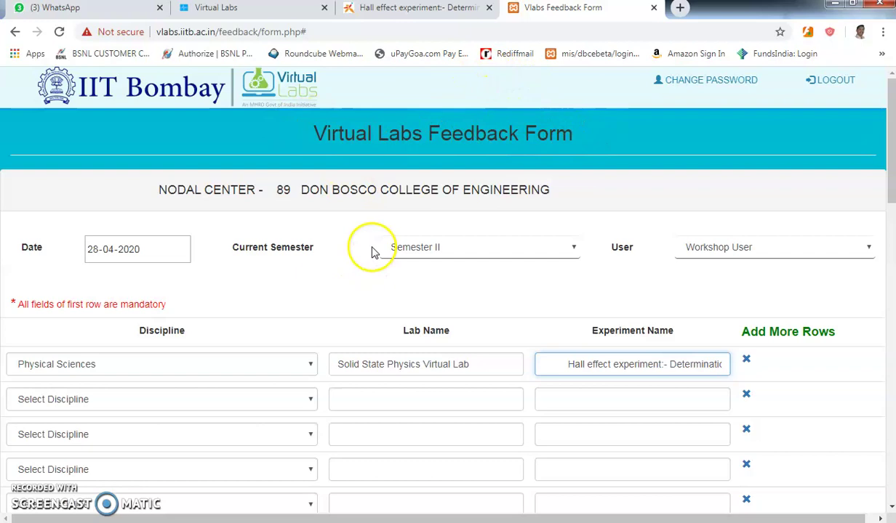
Open the Solid State Physics Virtual Lab from the Physical Sciences list and look through its experiments
click(261, 13)
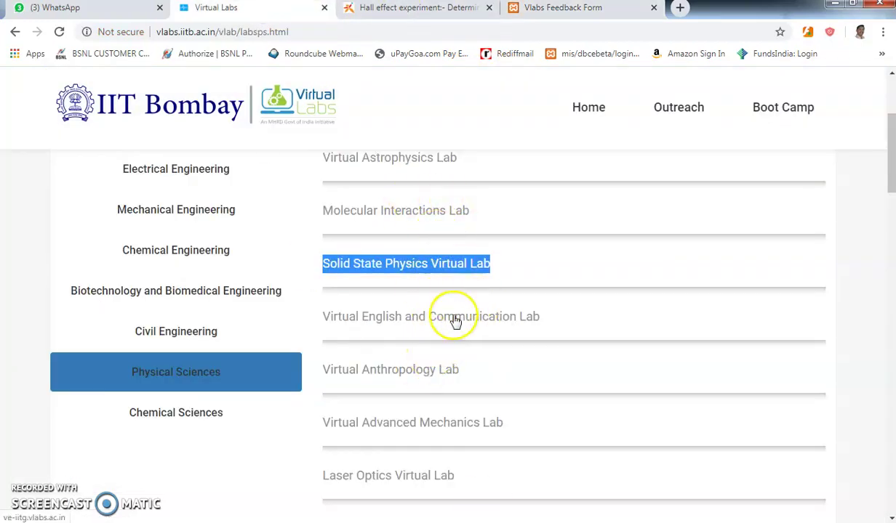
click(429, 269)
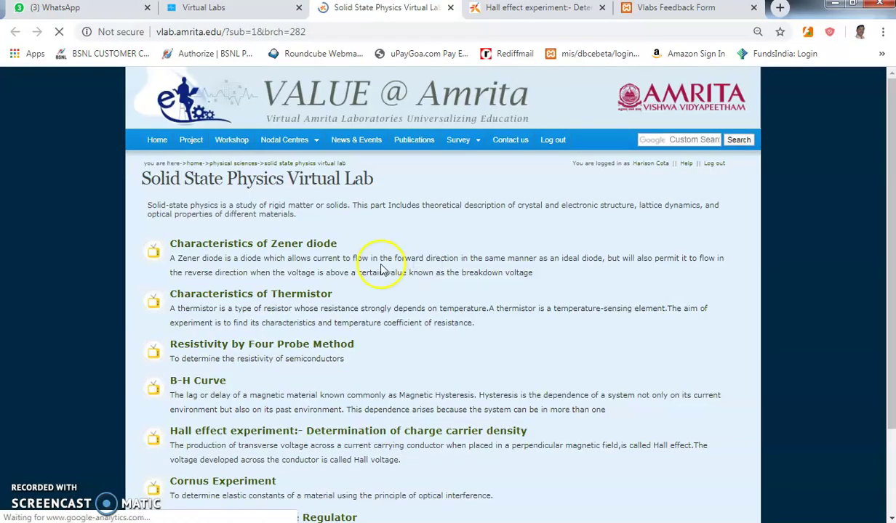
scroll(379, 275, down, 2)
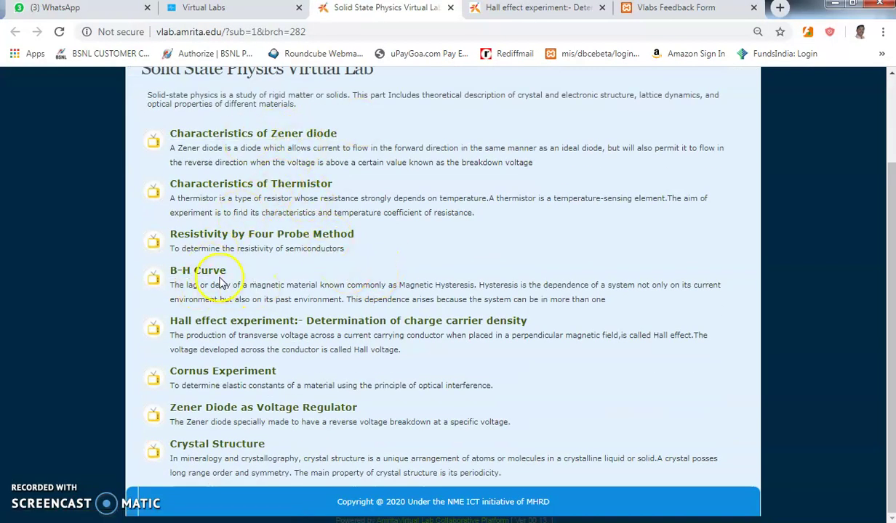
scroll(466, 218, up, 2)
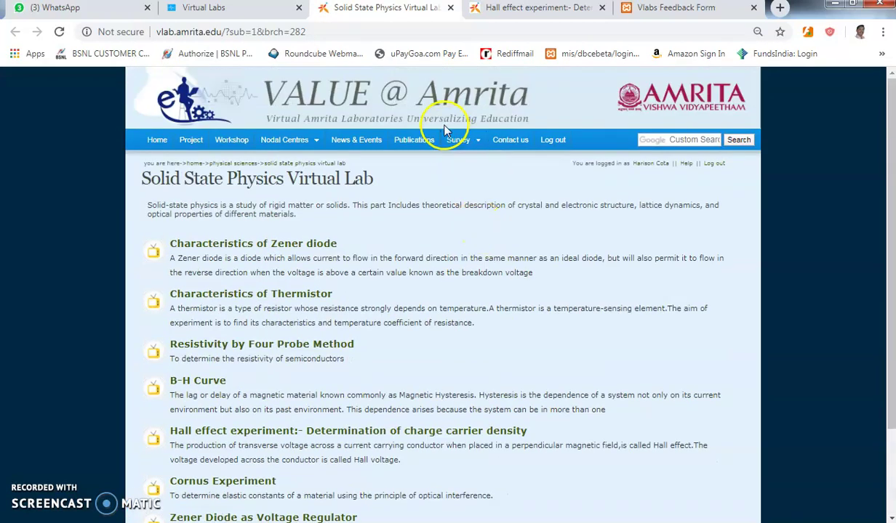
Open the Laser Optics Virtual Lab from the Physical Sciences list and look through its experiments
click(240, 9)
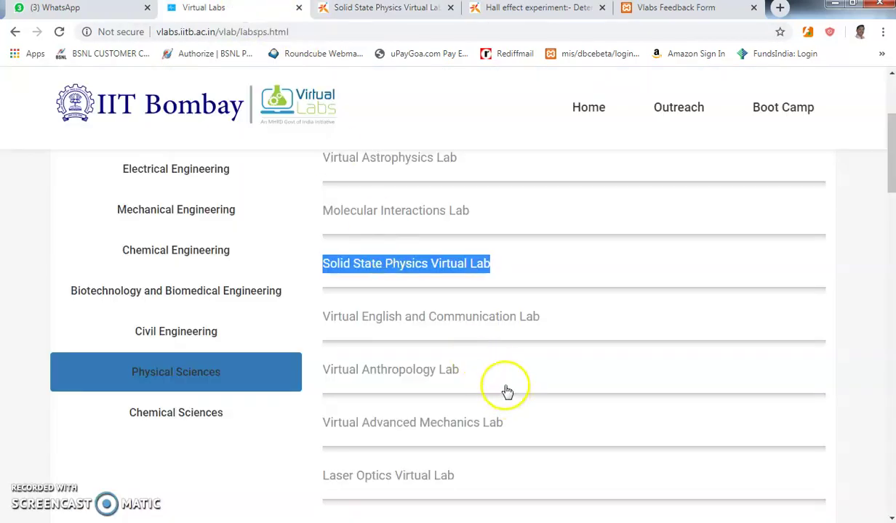
scroll(472, 356, down, 3)
click(397, 272)
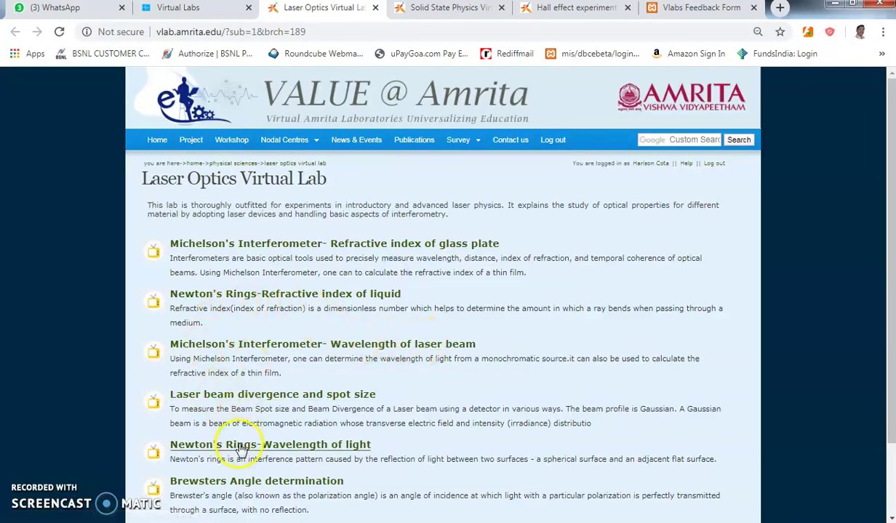
scroll(240, 451, down, 3)
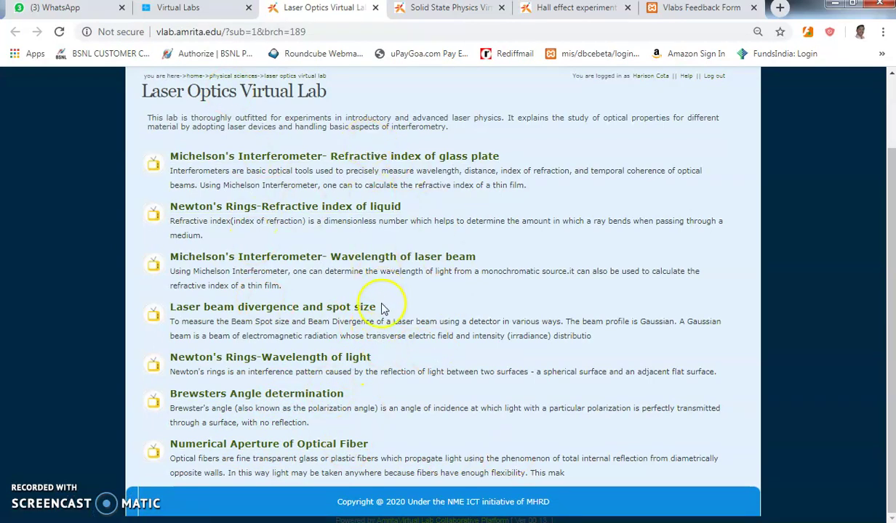
scroll(352, 206, up, 3)
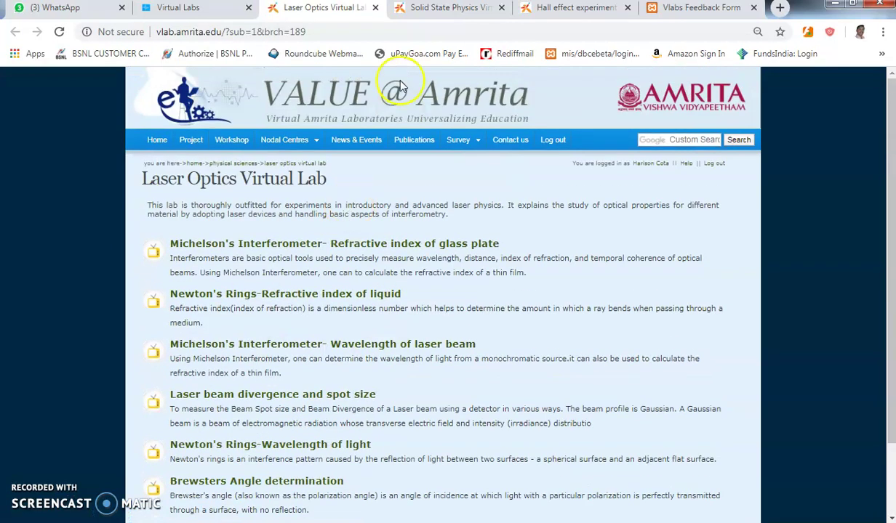
View the Procedure page of the Hall effect experiment and return to the Virtual Labs feedback form
click(429, 7)
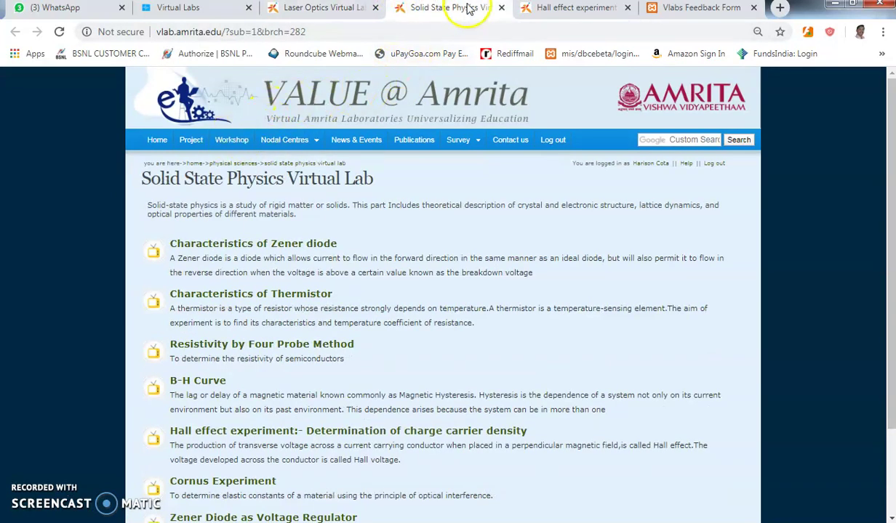
click(551, 8)
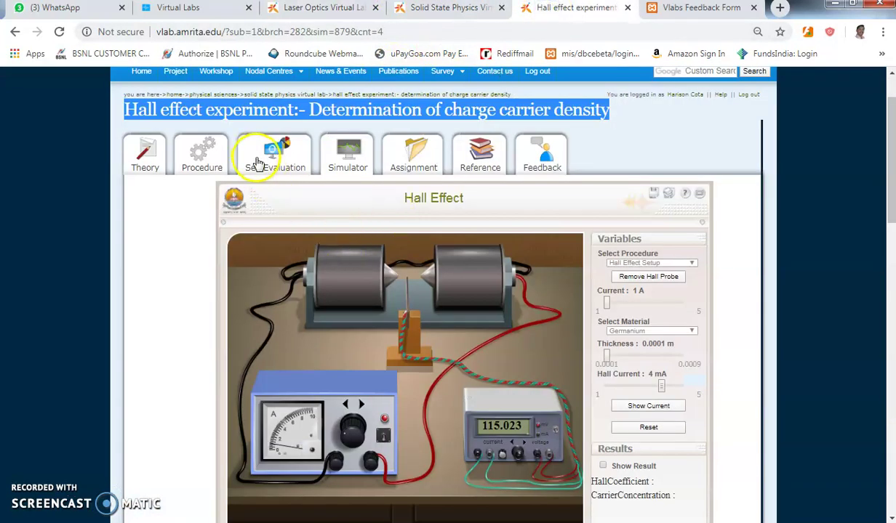
click(207, 166)
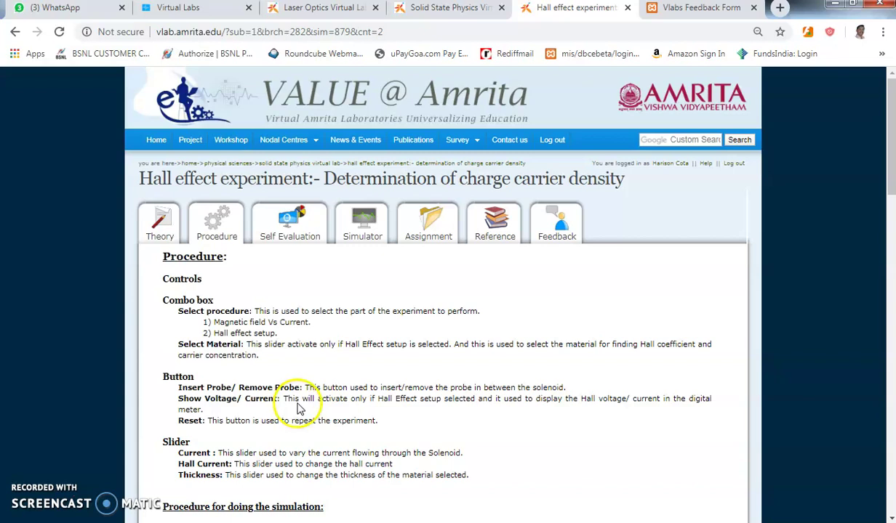
click(686, 9)
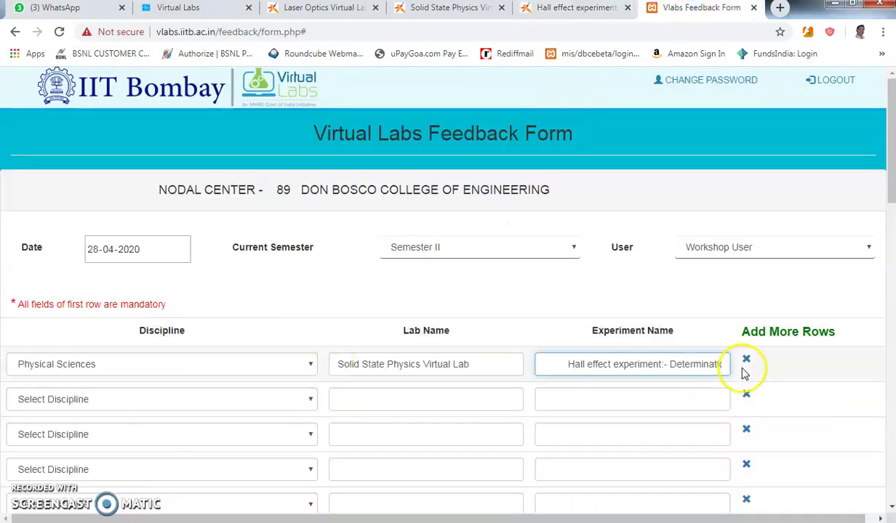